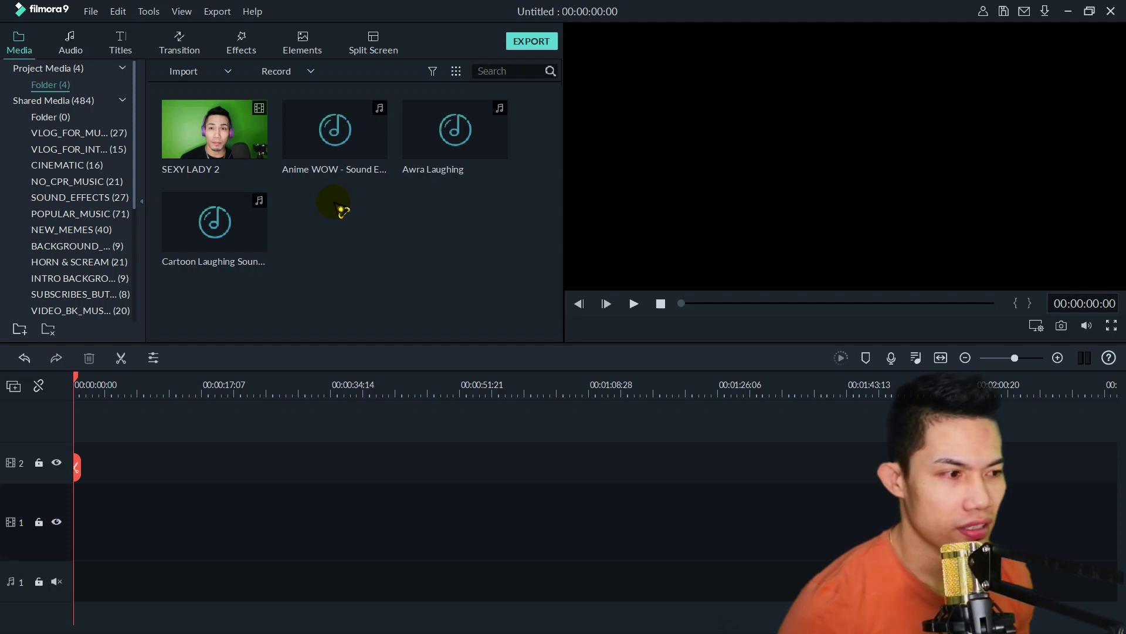
Add SEXY LADY 2 to video track 1, keeping the 1920x1080 25fps project settings.
drag(243, 167, 58, 523)
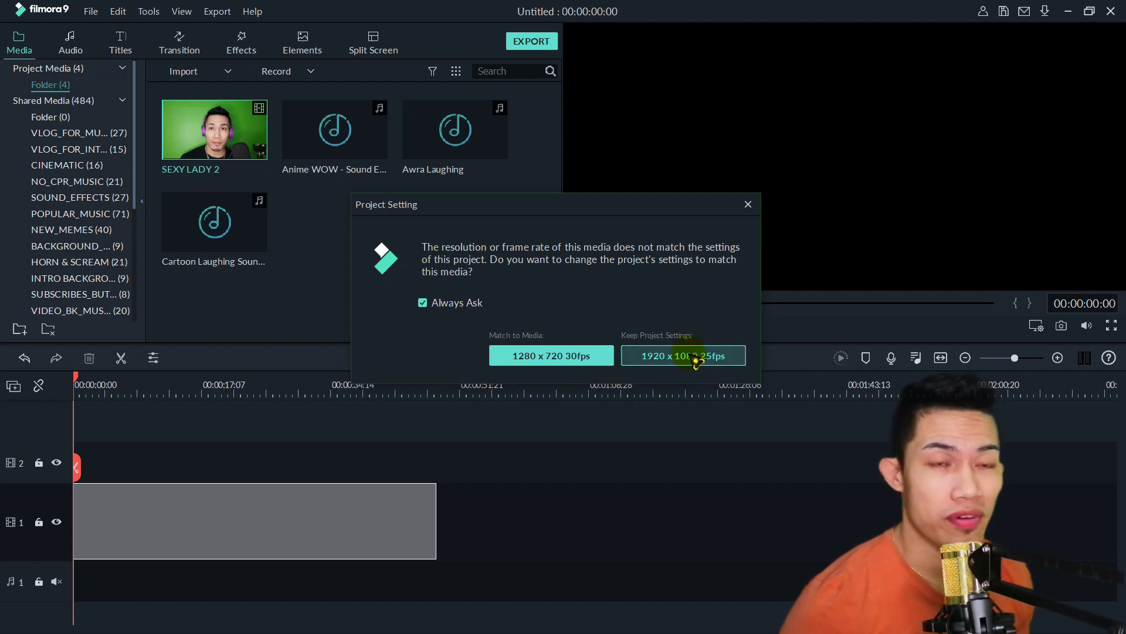
click(663, 362)
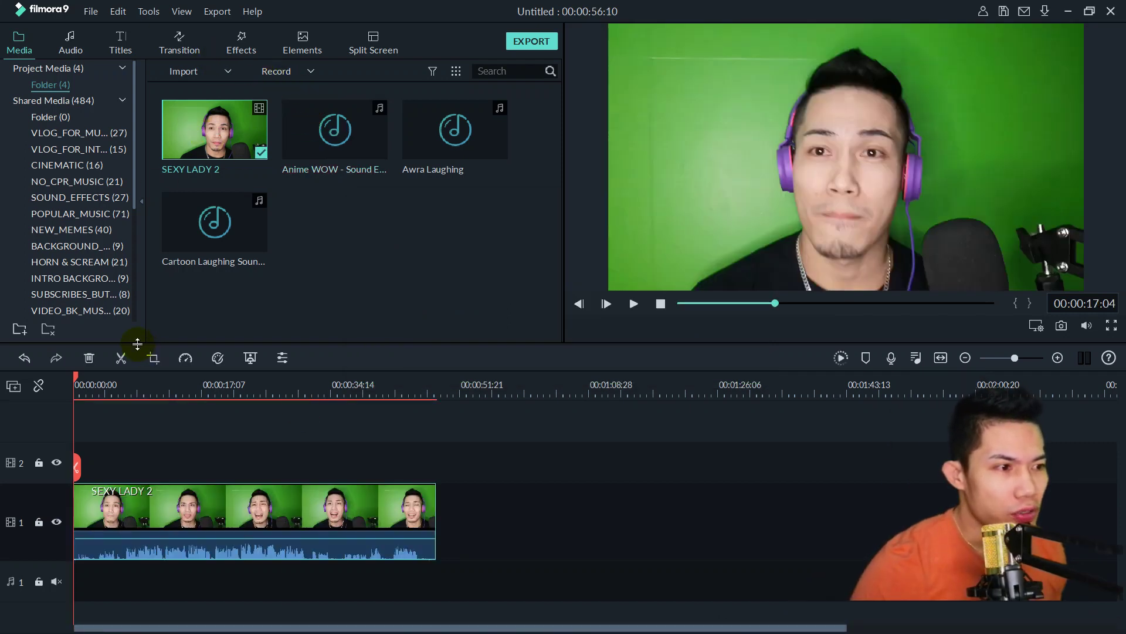
click(161, 78)
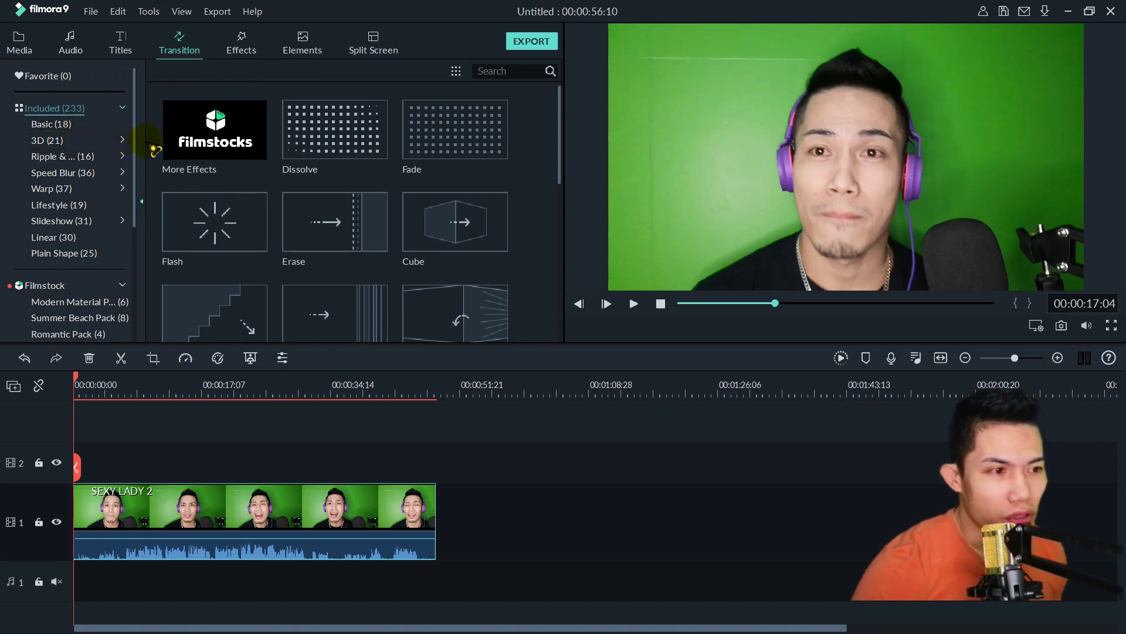
Widen the transition category sidebar, then collapse and re-expand it.
drag(154, 150, 226, 162)
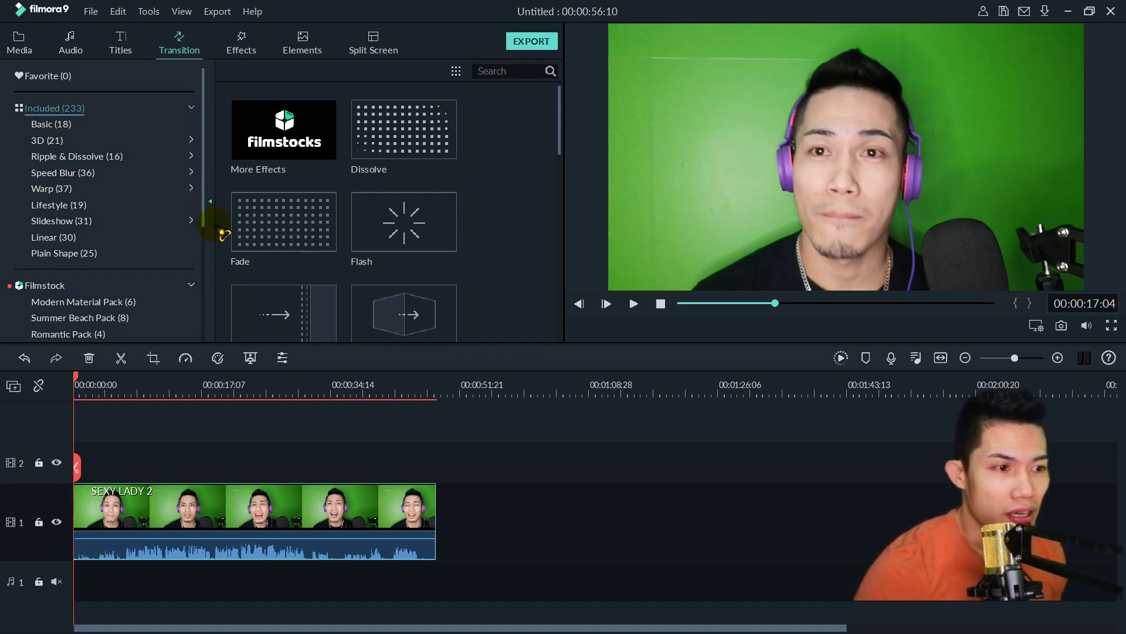
click(211, 202)
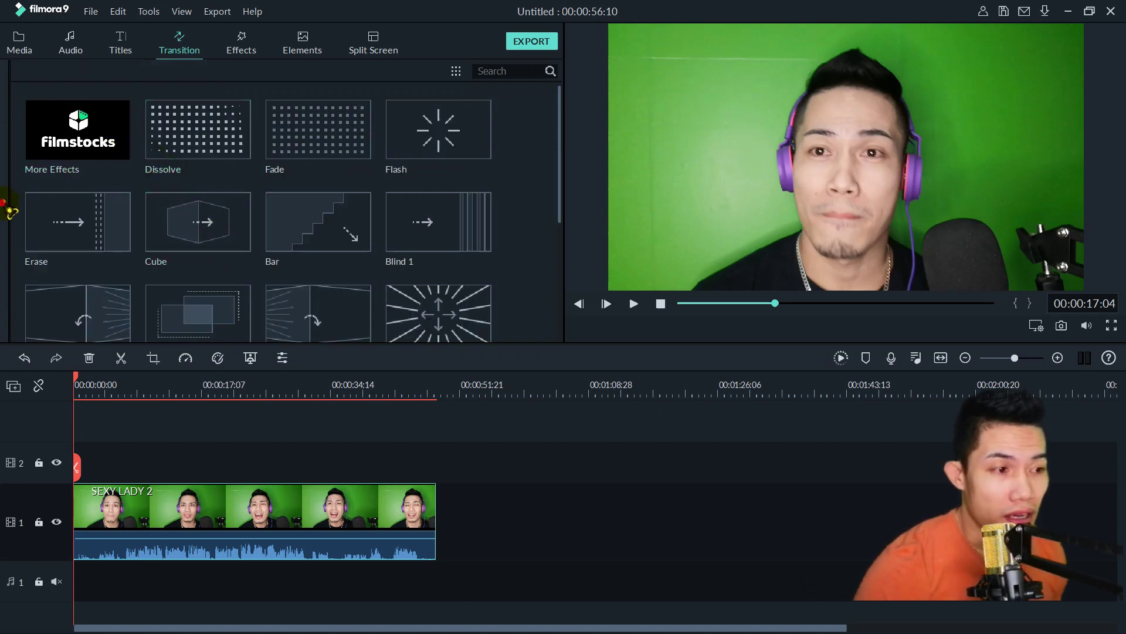
click(11, 211)
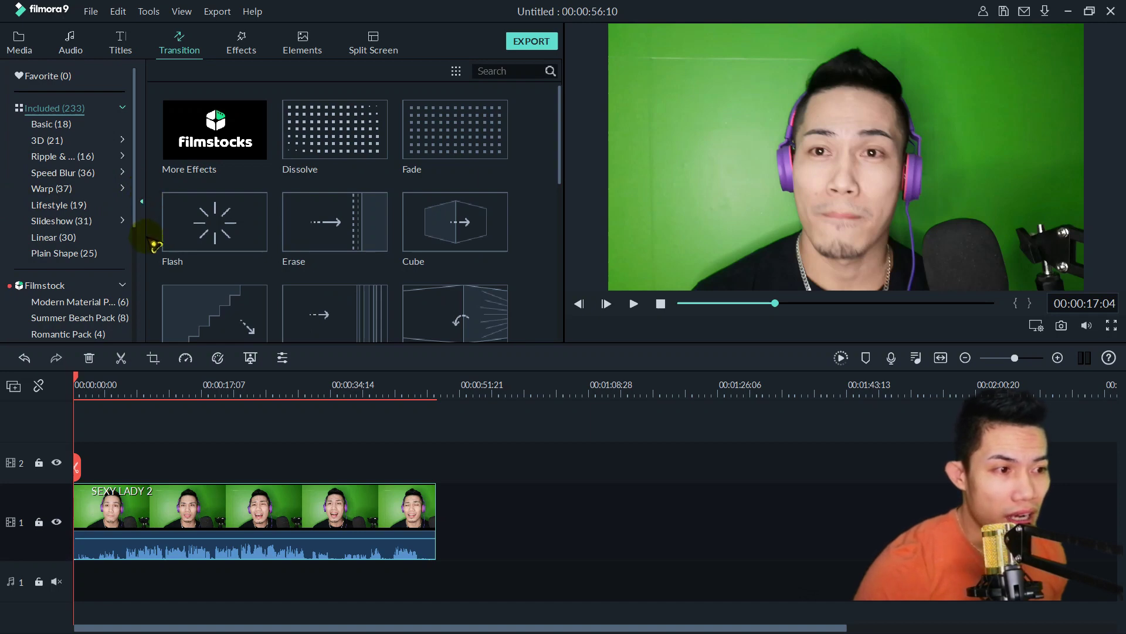
drag(147, 236, 150, 233)
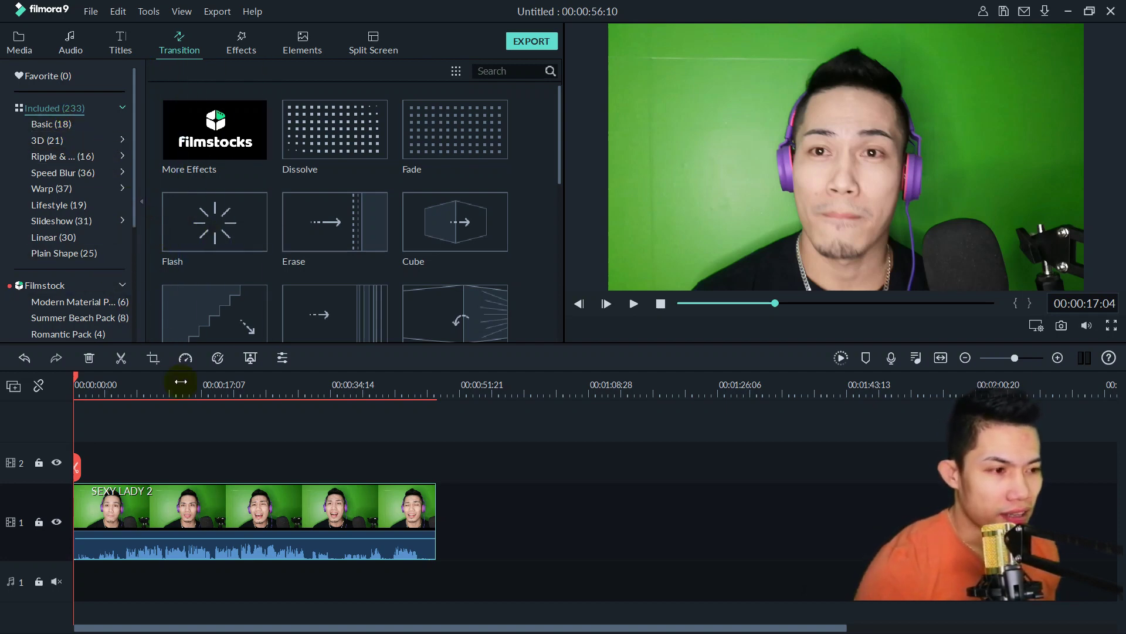
Place the playhead at about 3 seconds and split SEXY LADY 2 with Ctrl+B.
click(161, 395)
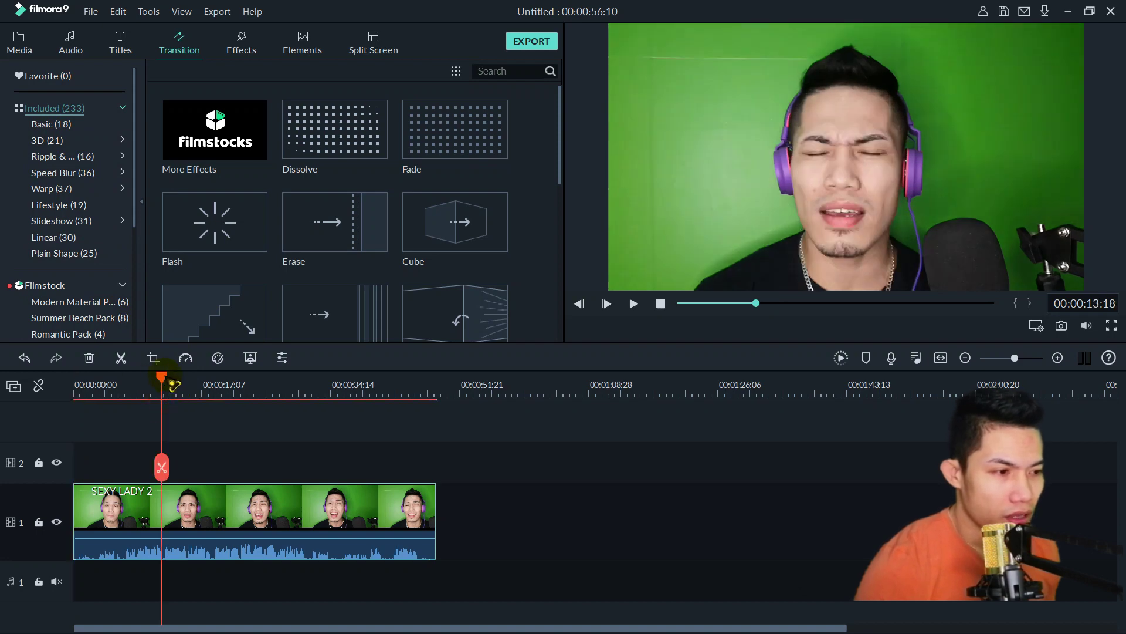
click(124, 387)
scroll(178, 395, up, 2)
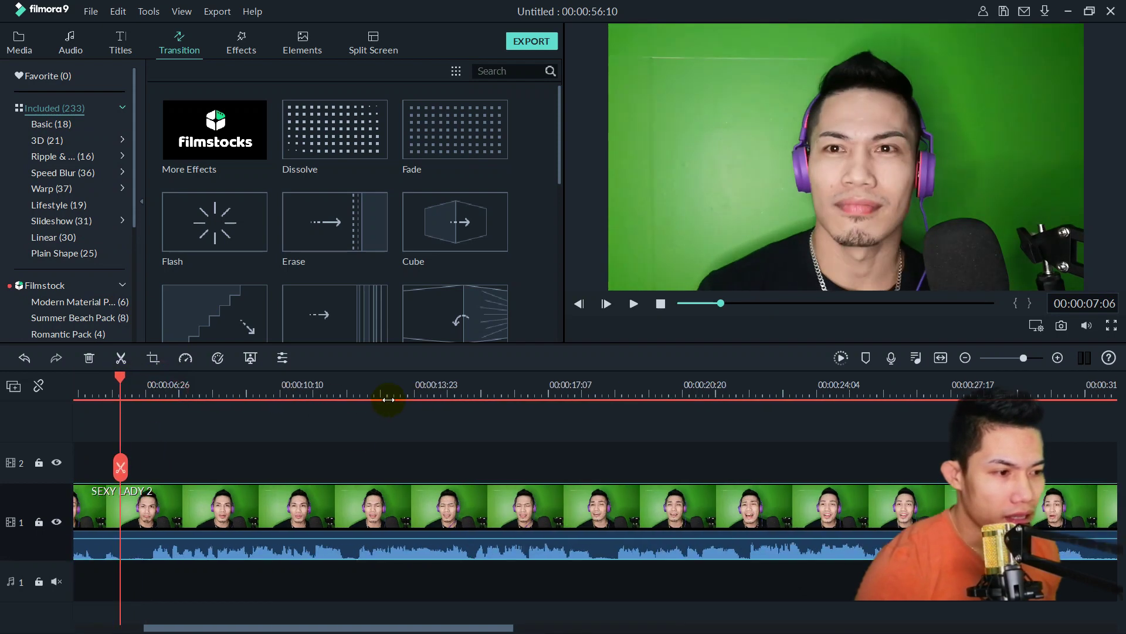
drag(284, 623, 104, 626)
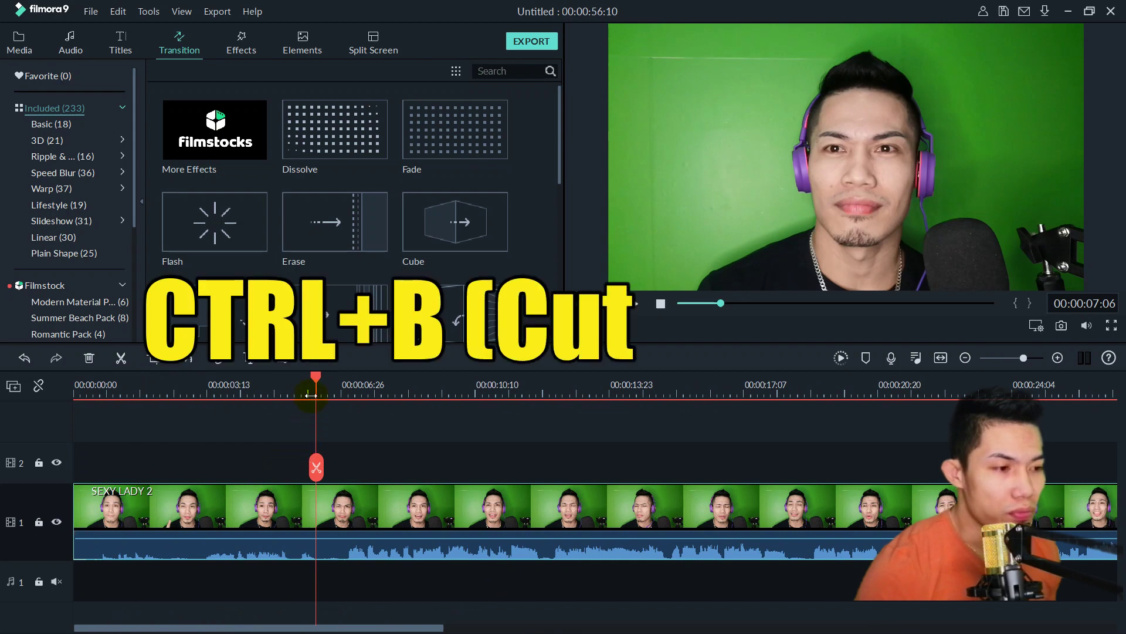
drag(316, 380, 230, 393)
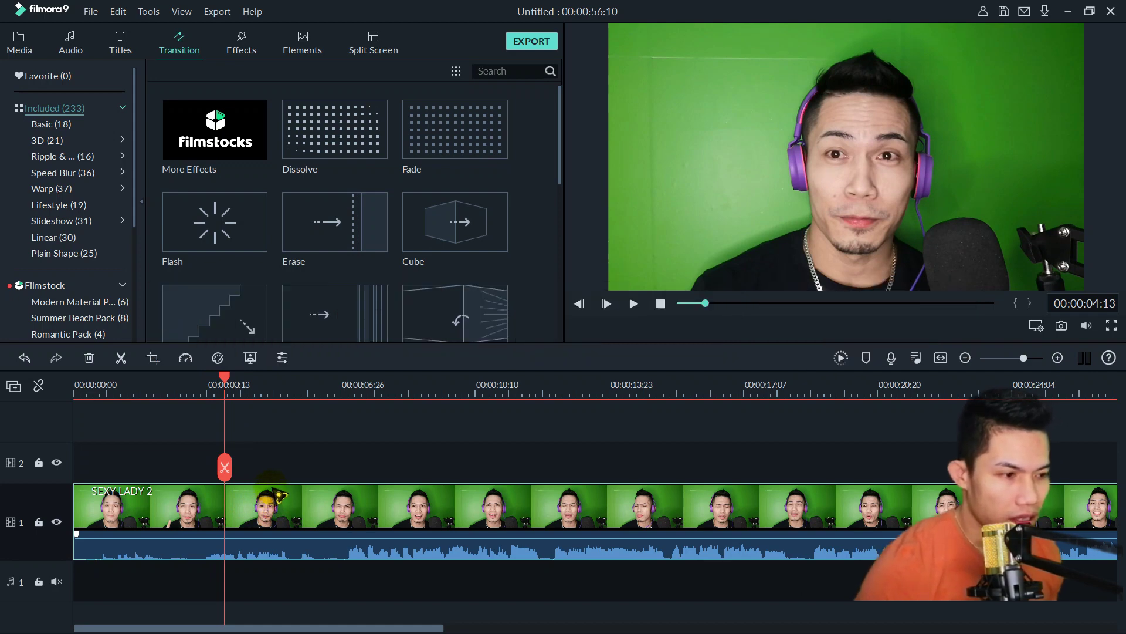
key(ctrl+b)
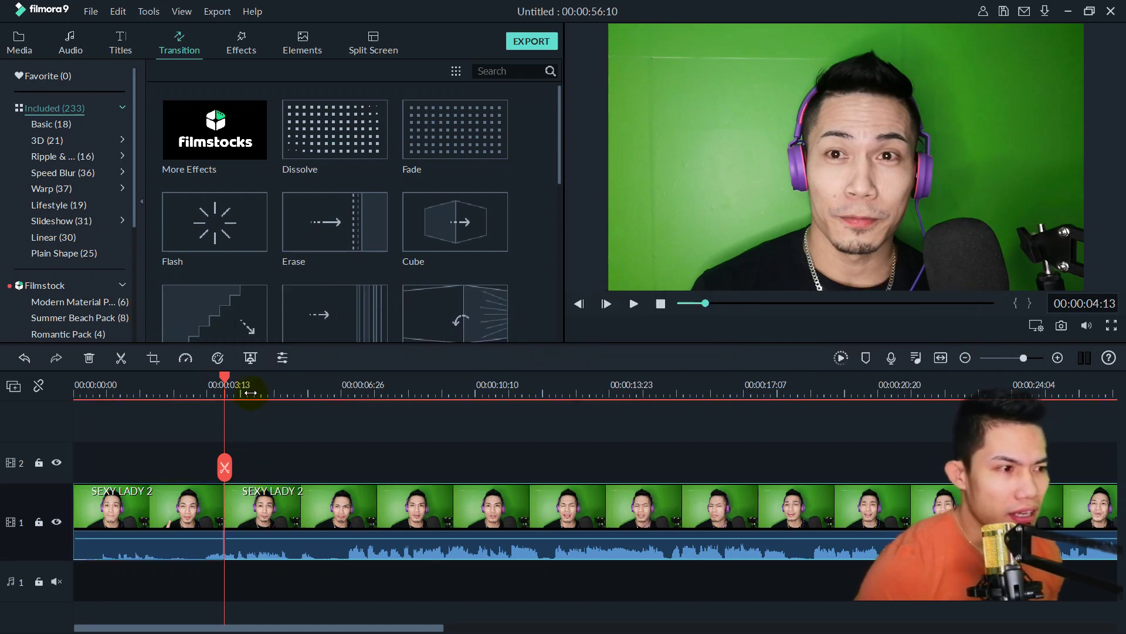
click(250, 384)
click(370, 518)
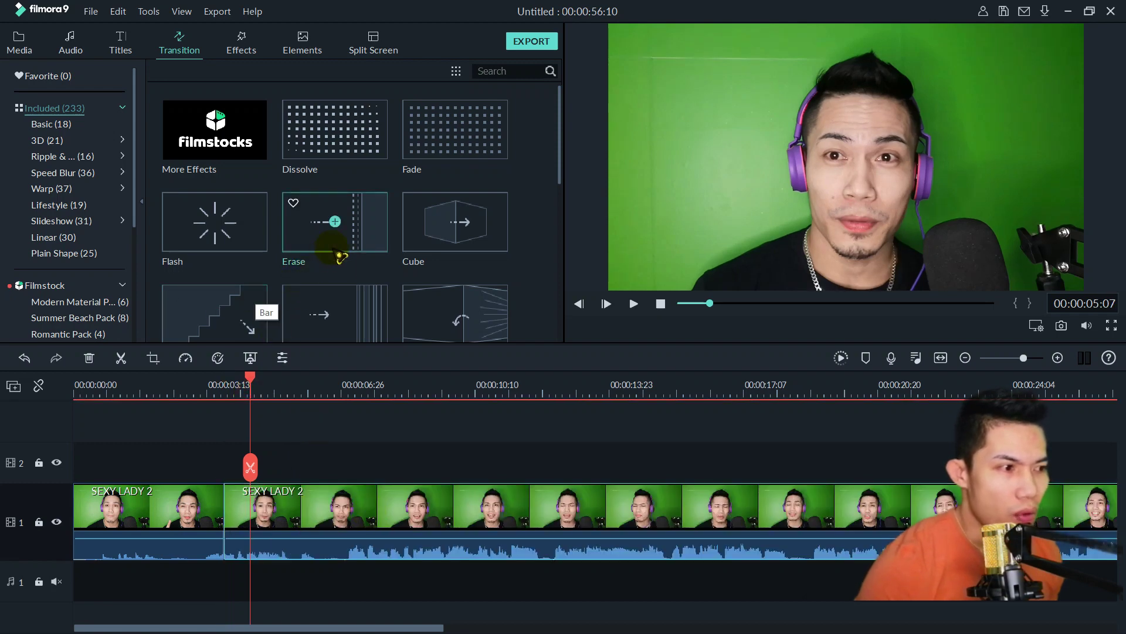
mouse_move(335, 222)
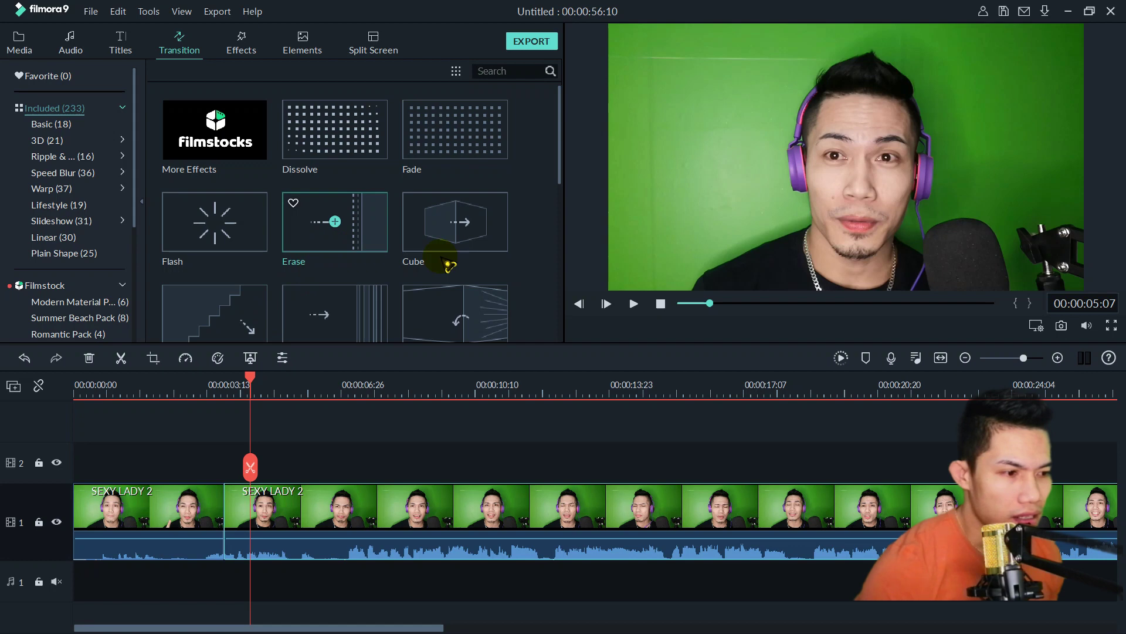
scroll(450, 264, down, 5)
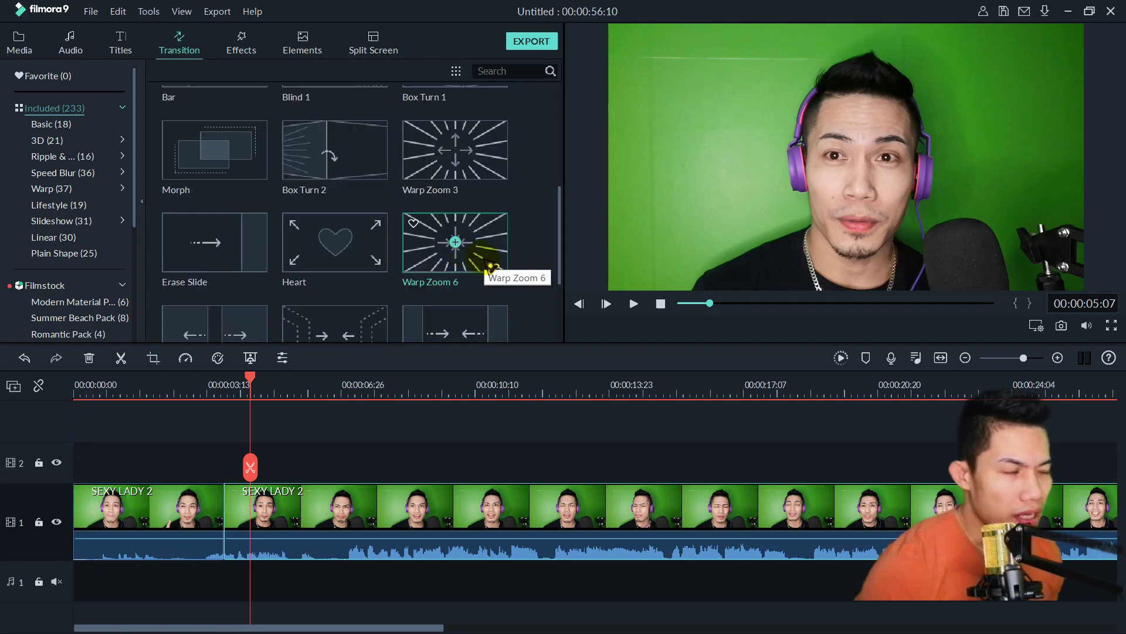
Drop Warp Zoom 6 on the cut and play it back from just before.
drag(455, 243, 219, 496)
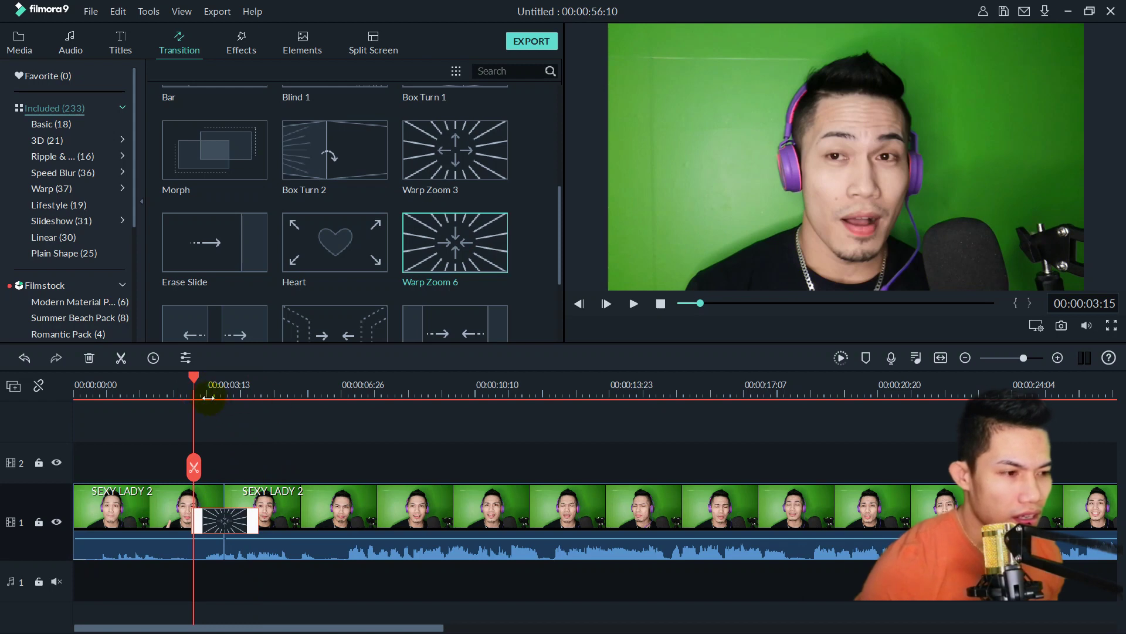
click(184, 391)
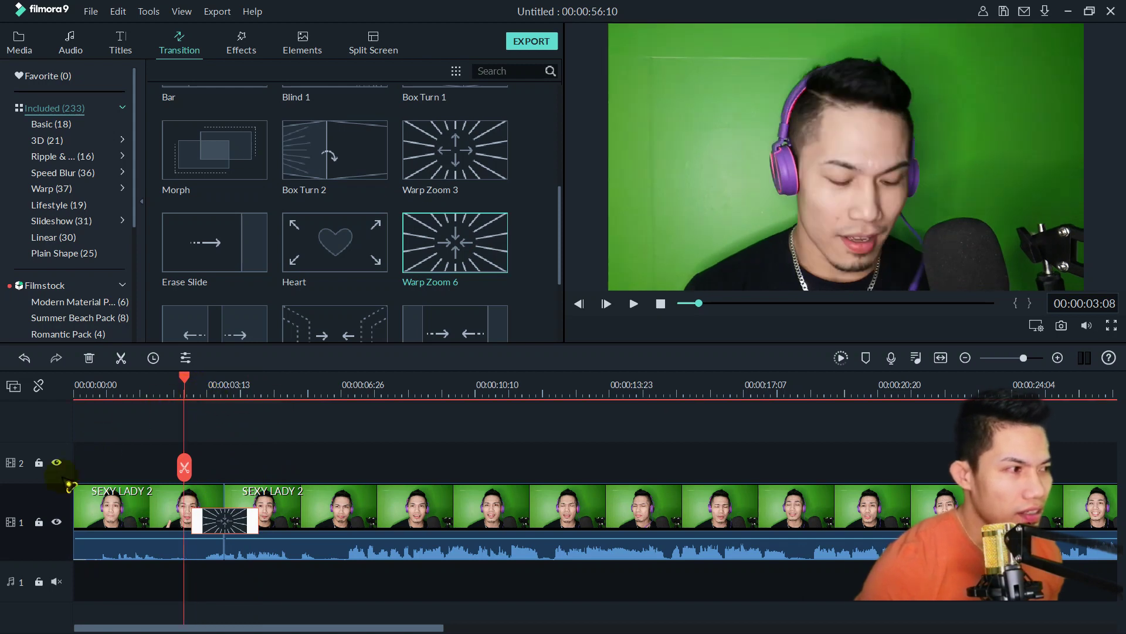
key(space)
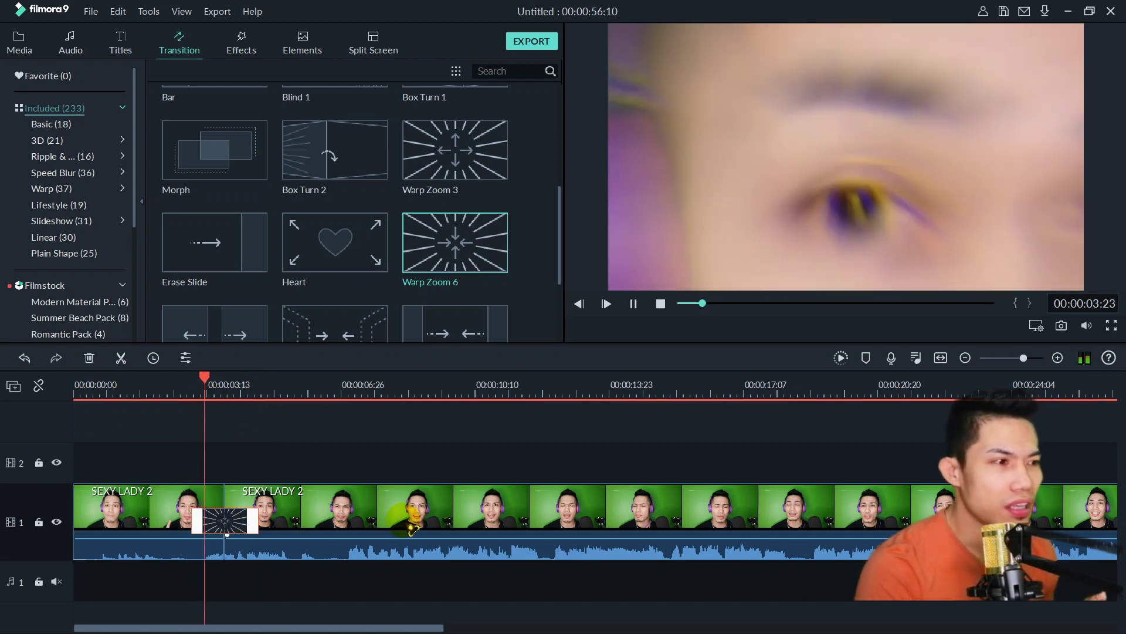
key(space)
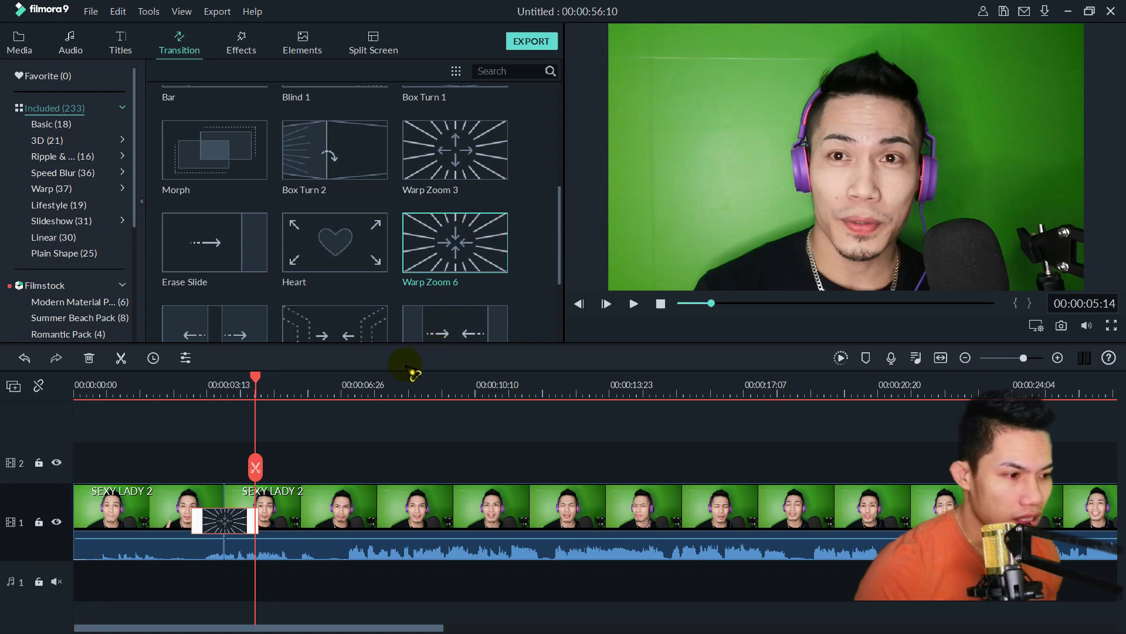
click(363, 385)
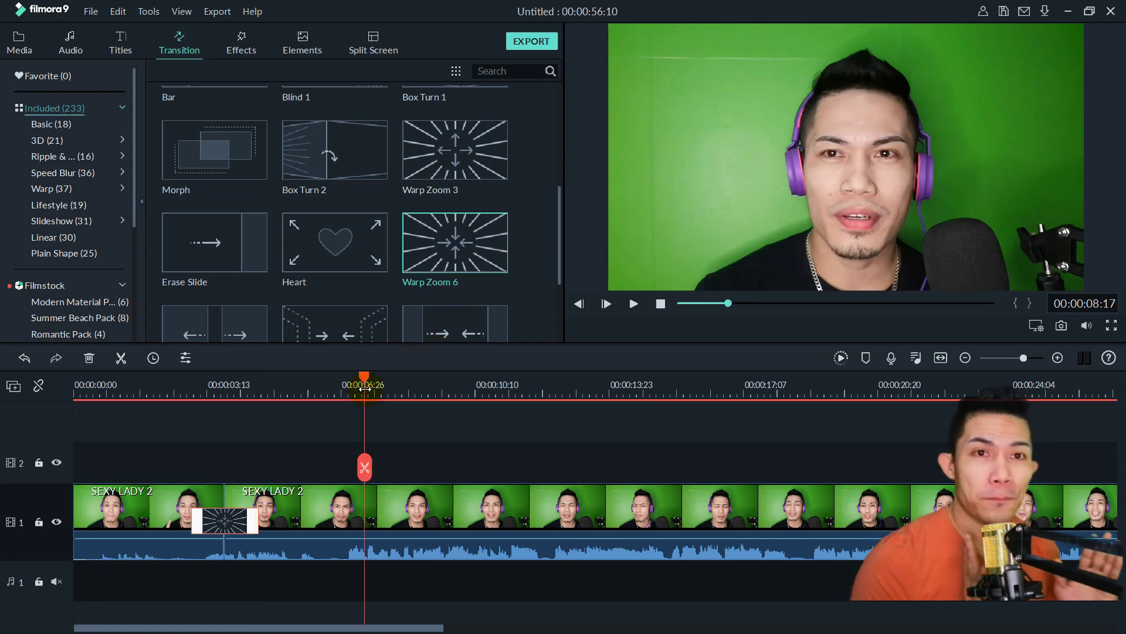
mouse_move(458, 267)
mouse_down()
mouse_move(404, 461)
mouse_move(348, 507)
mouse_up()
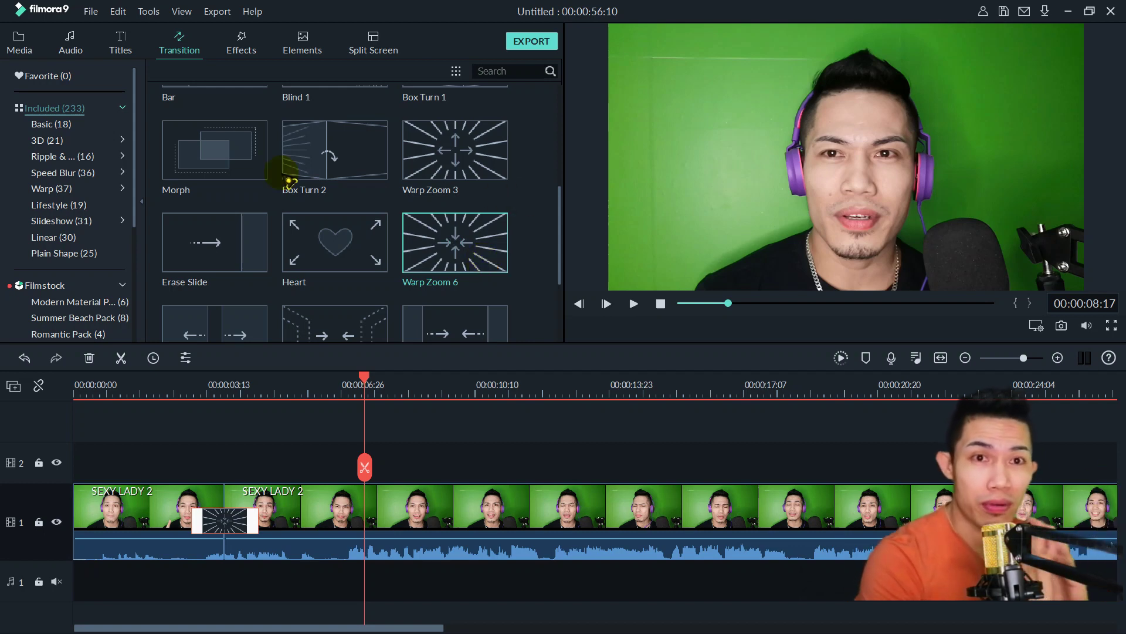
mouse_move(456, 149)
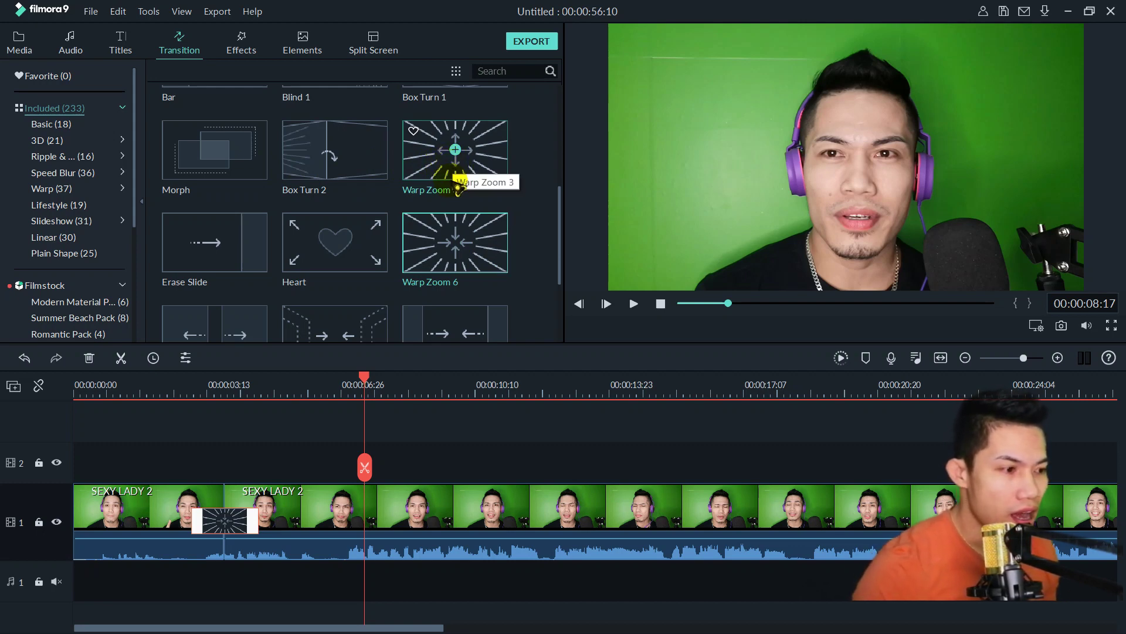
drag(456, 188, 546, 555)
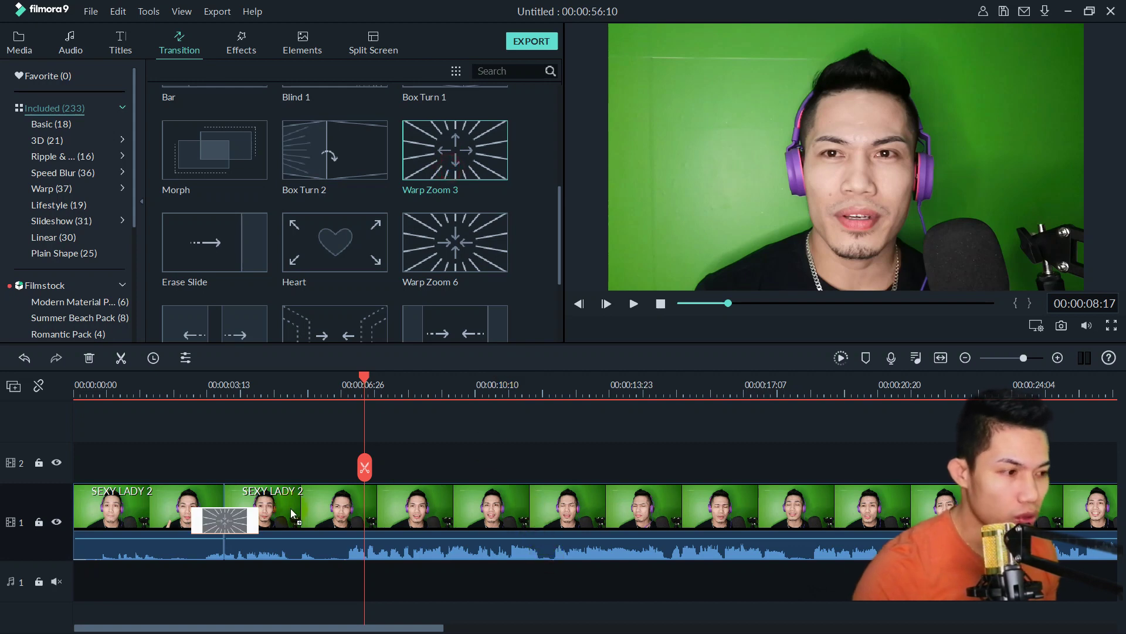
Split the clip at 00:00:10:10 and add Warp Zoom 3 to the new cut.
drag(290, 508, 290, 508)
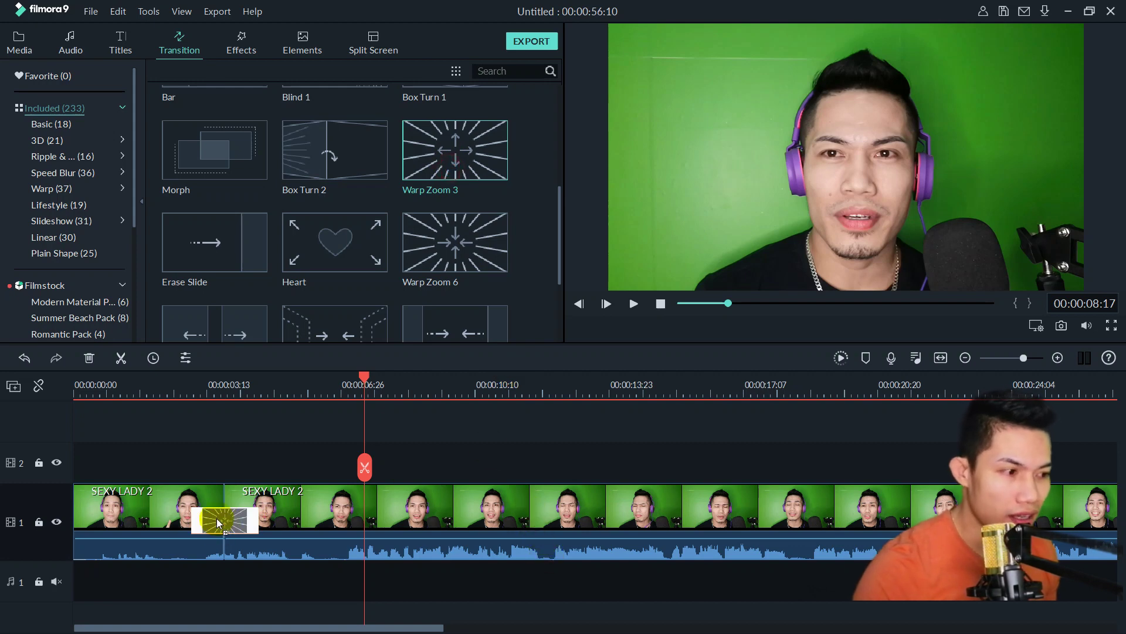
click(495, 389)
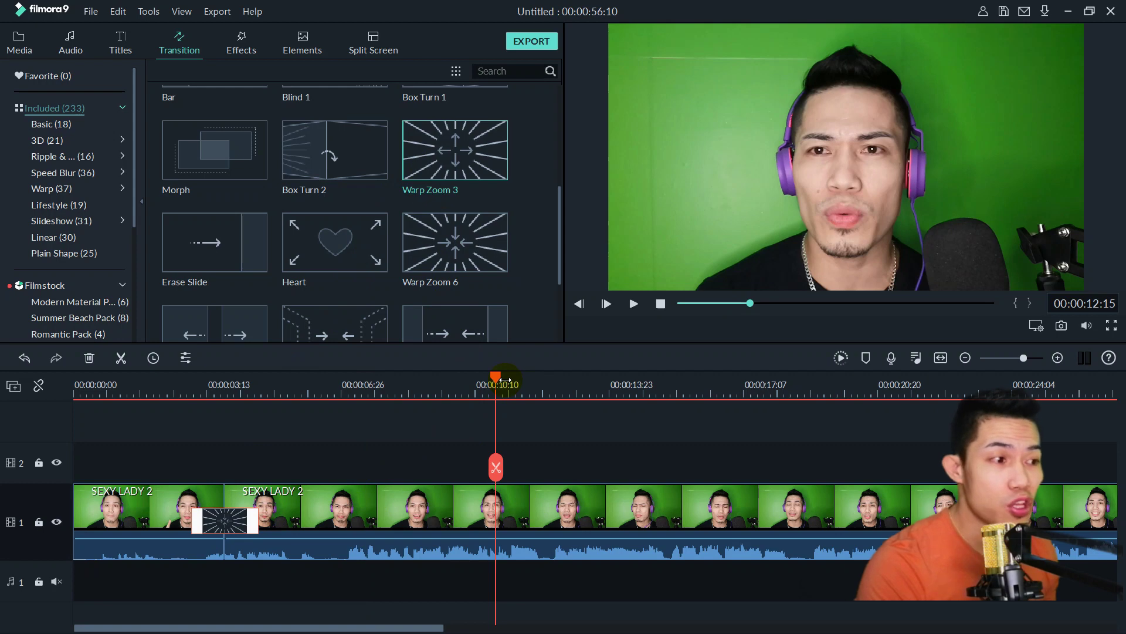
key(ctrl+b)
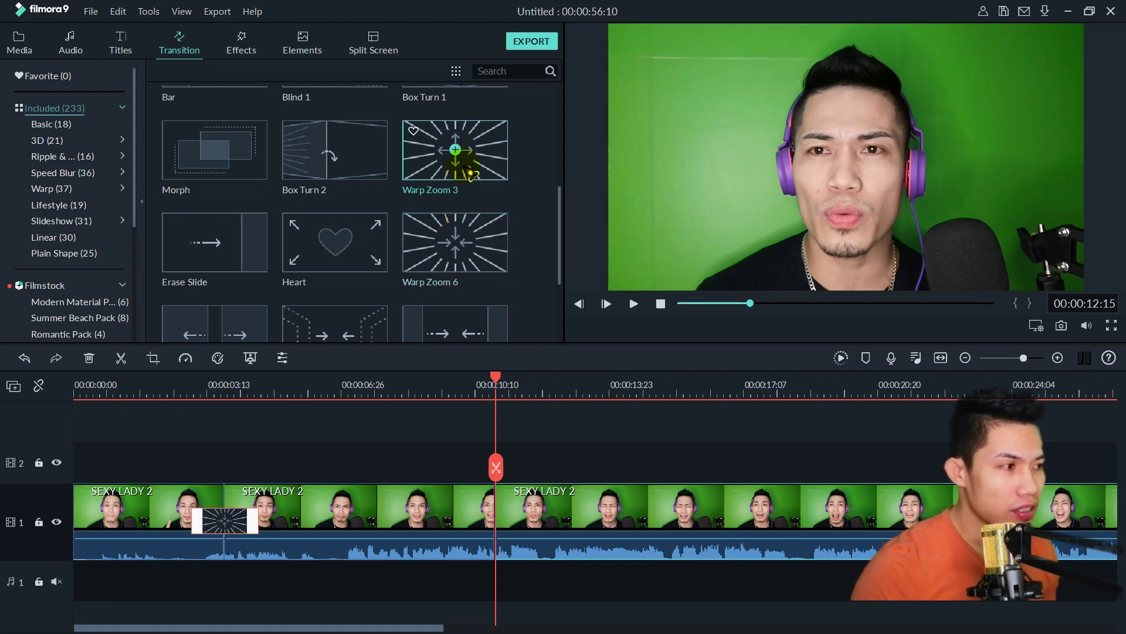
drag(471, 162, 495, 511)
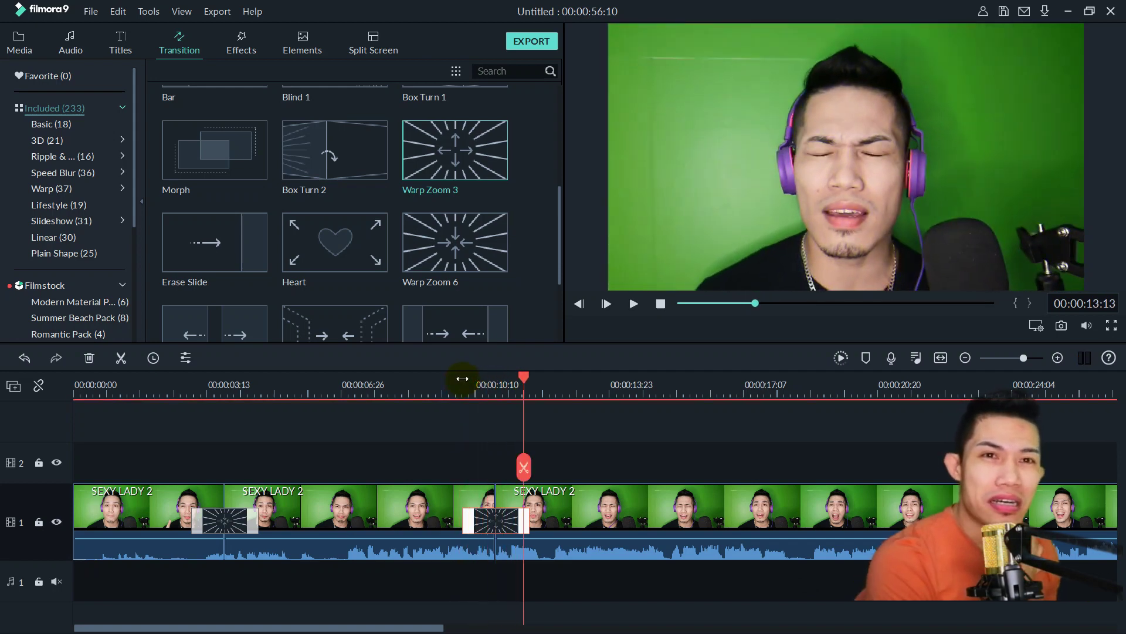
scroll(458, 339, down, 3)
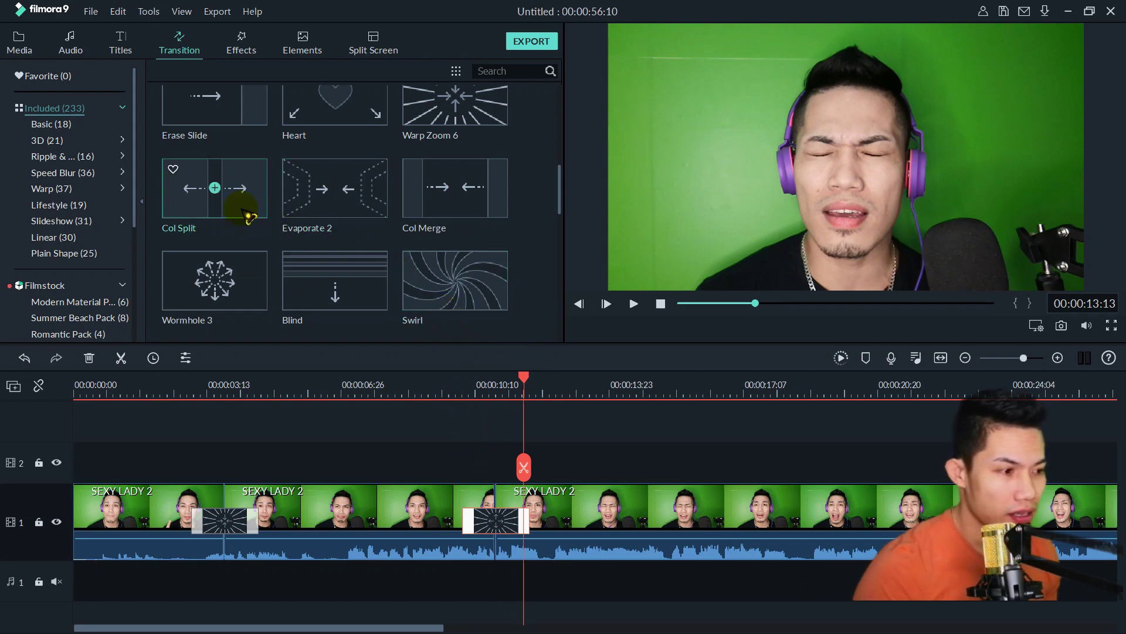
Replace Warp Zoom 3 at the ten-second cut with Col Split and preview it.
drag(250, 217, 516, 522)
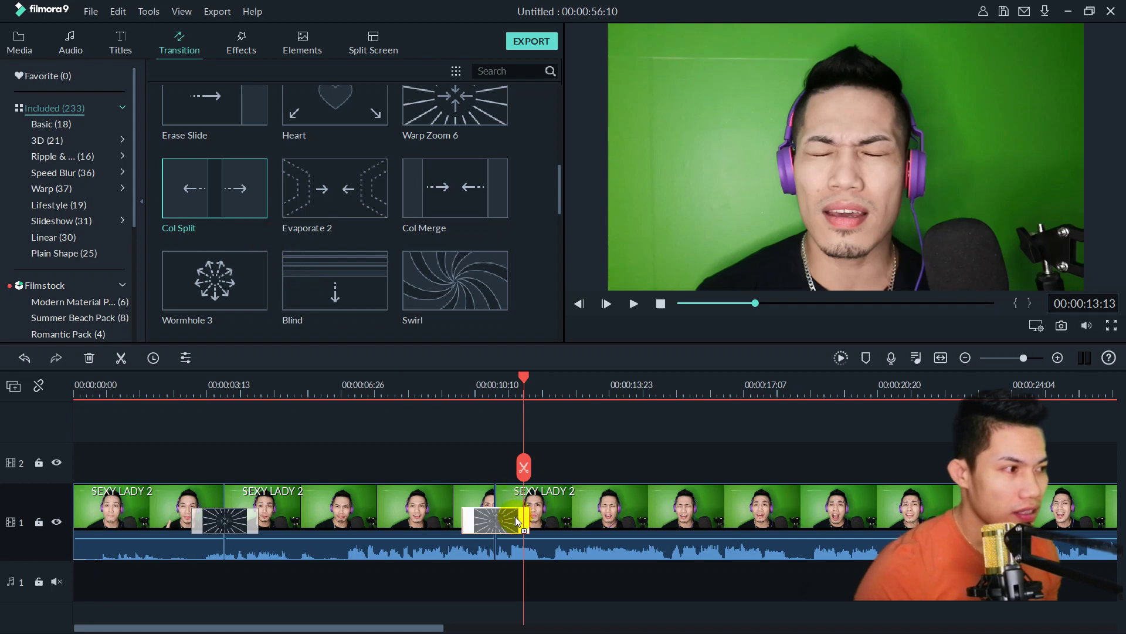
click(467, 390)
key(space)
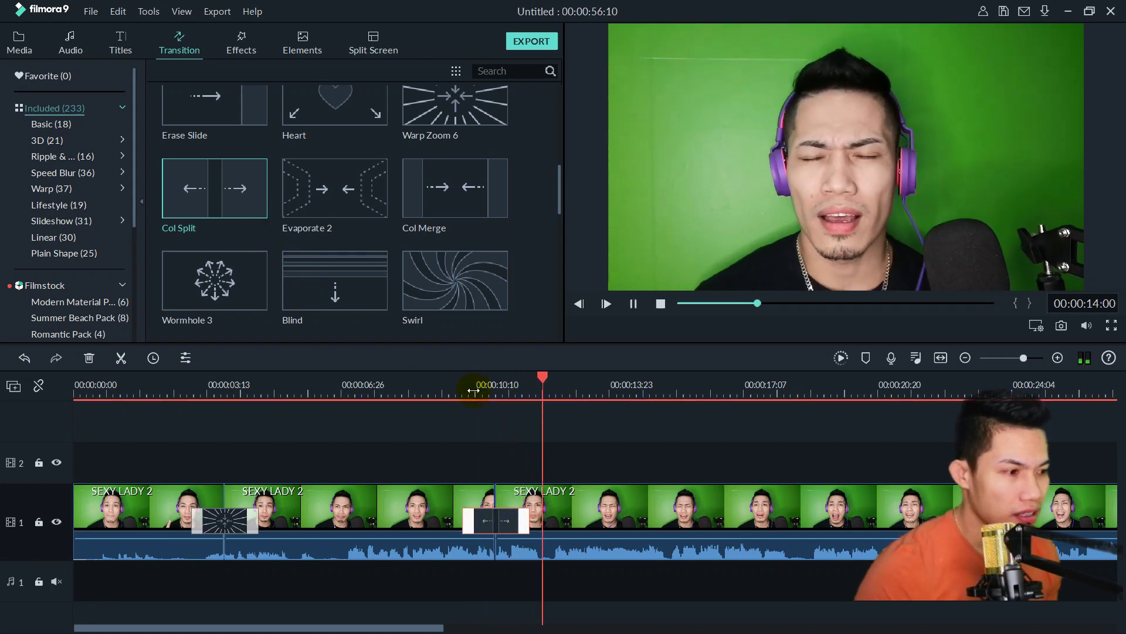
click(459, 388)
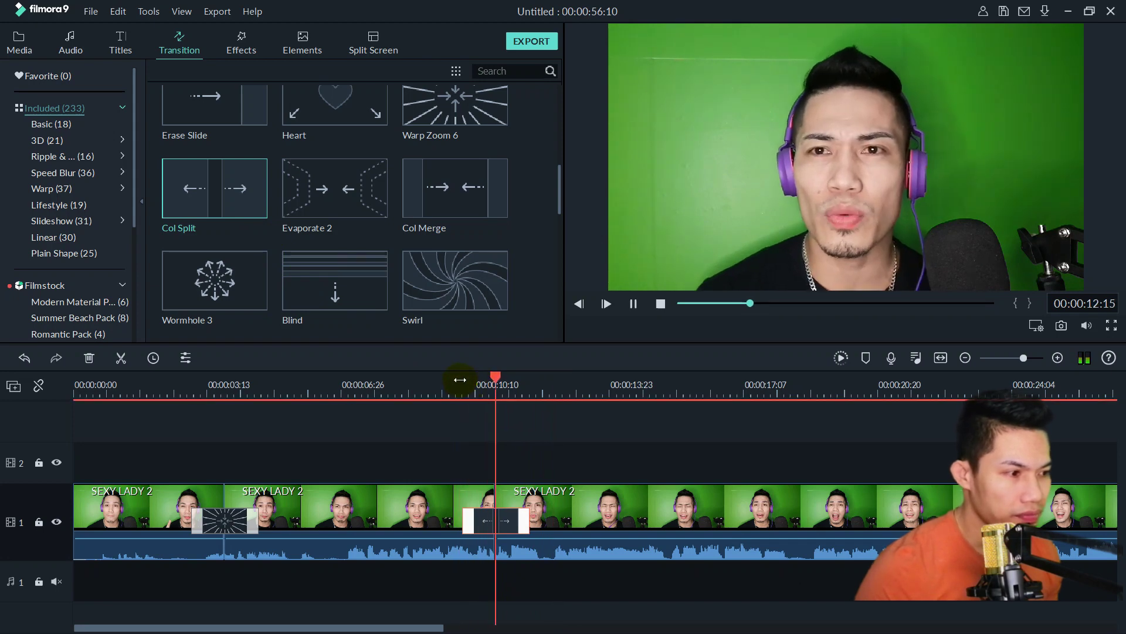
click(518, 529)
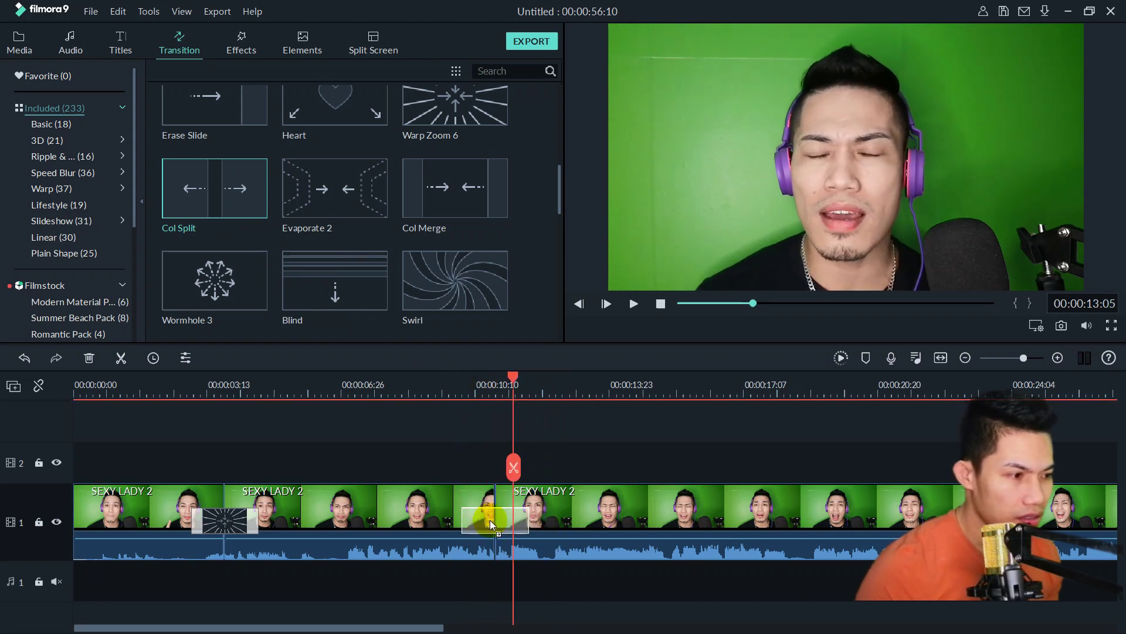
mouse_move(490, 521)
mouse_down()
mouse_move(508, 506)
mouse_move(499, 524)
mouse_up()
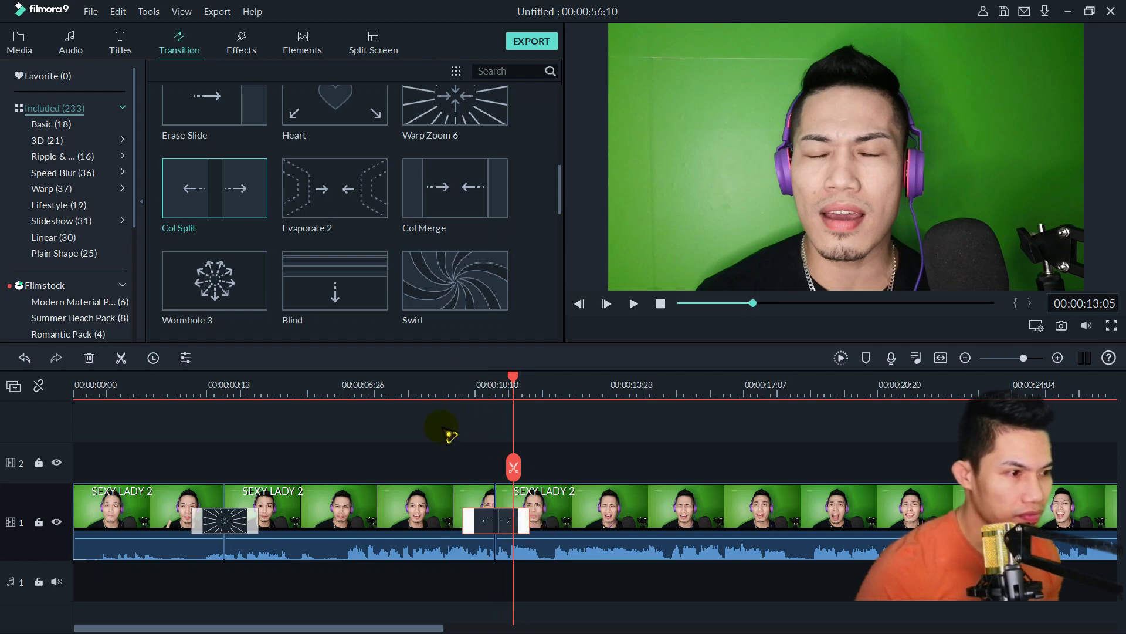
Preview Col Split, then swap in Evaporate 2 and preview it.
click(433, 390)
key(space)
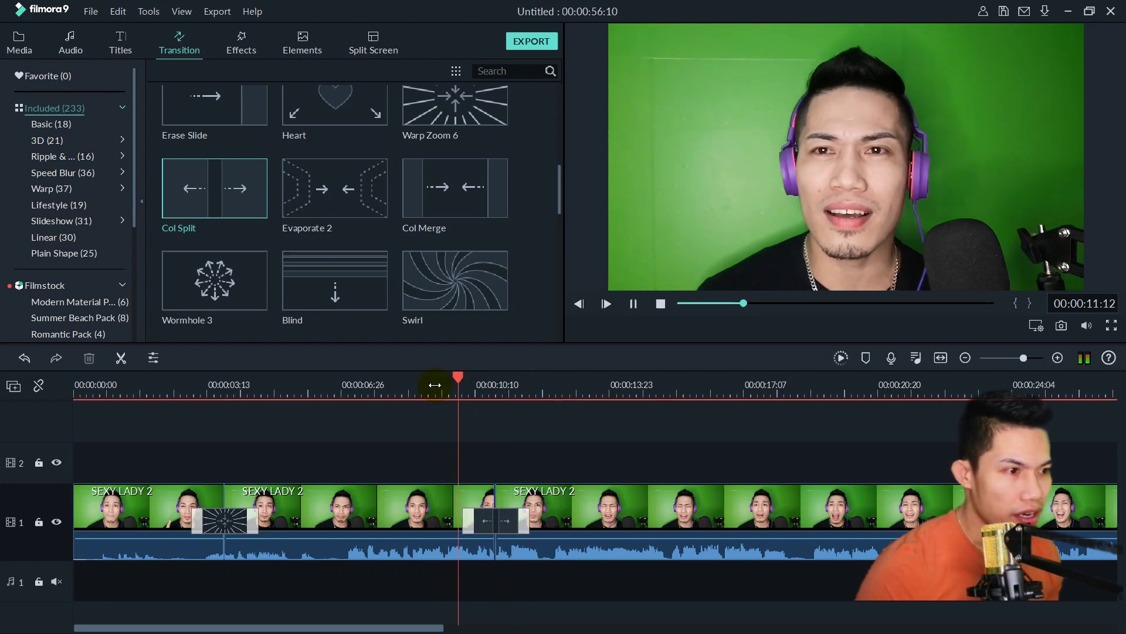
key(space)
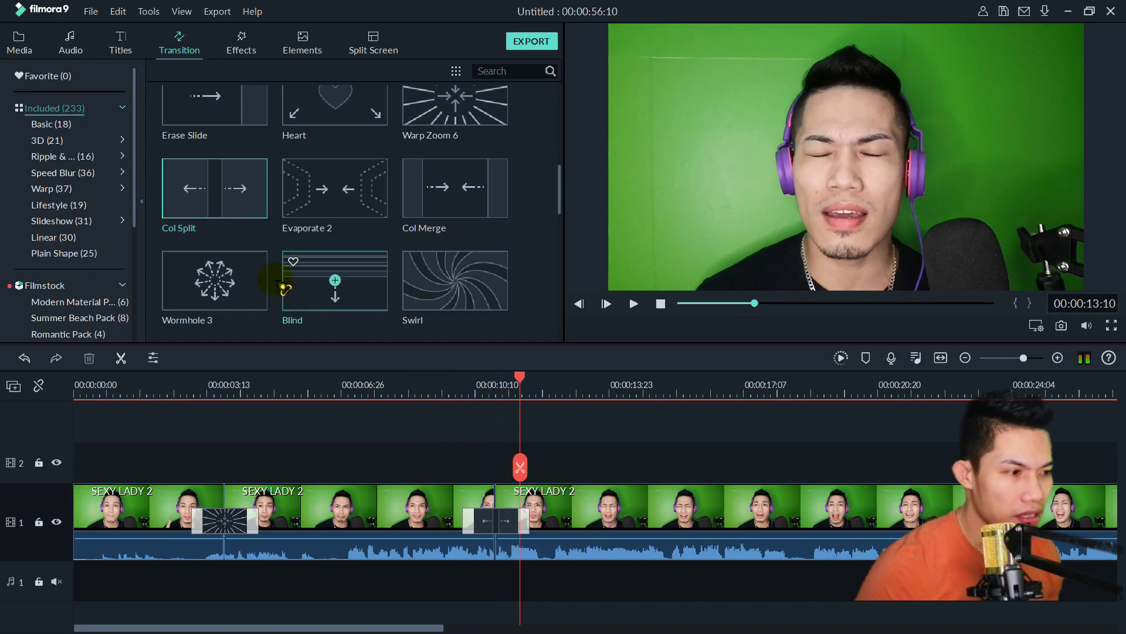
click(364, 206)
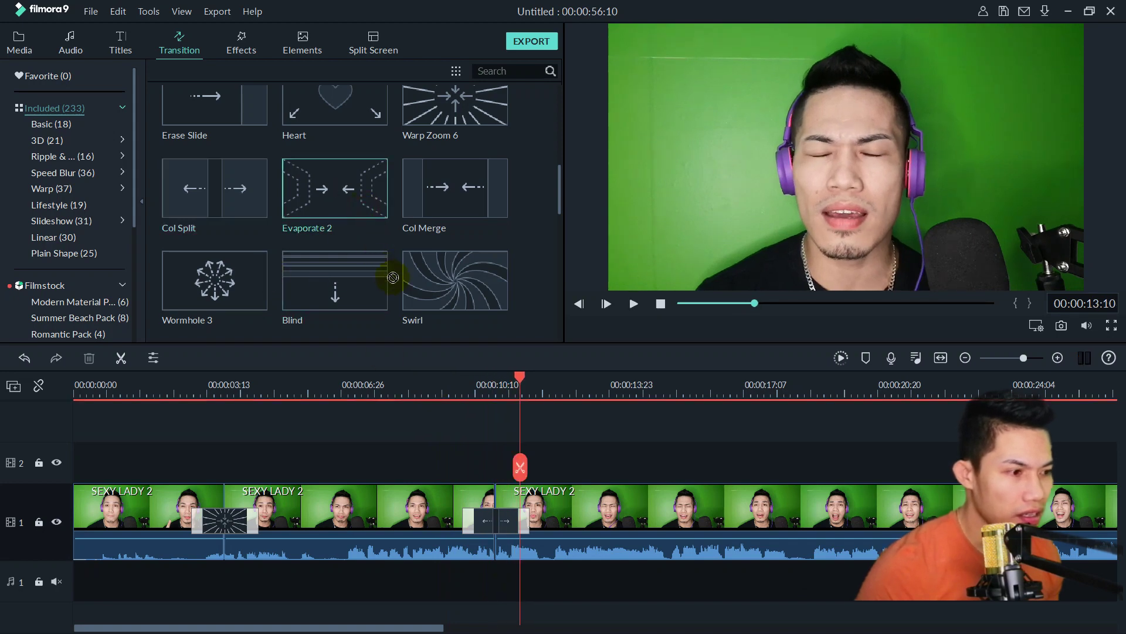
drag(394, 278, 492, 509)
click(467, 388)
key(space)
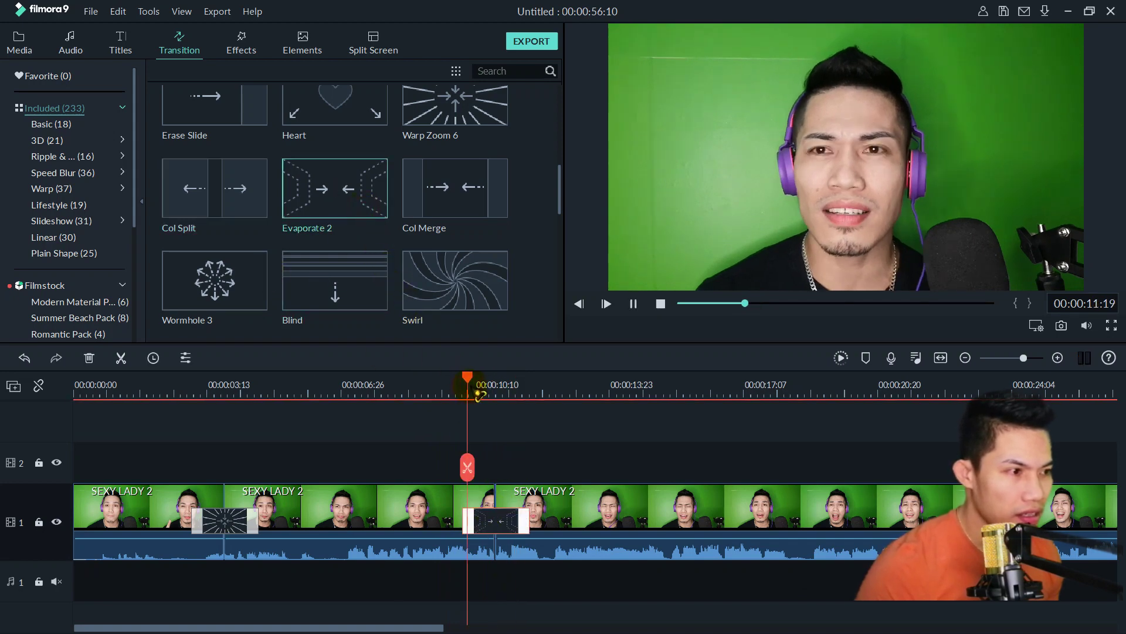
click(468, 388)
click(464, 385)
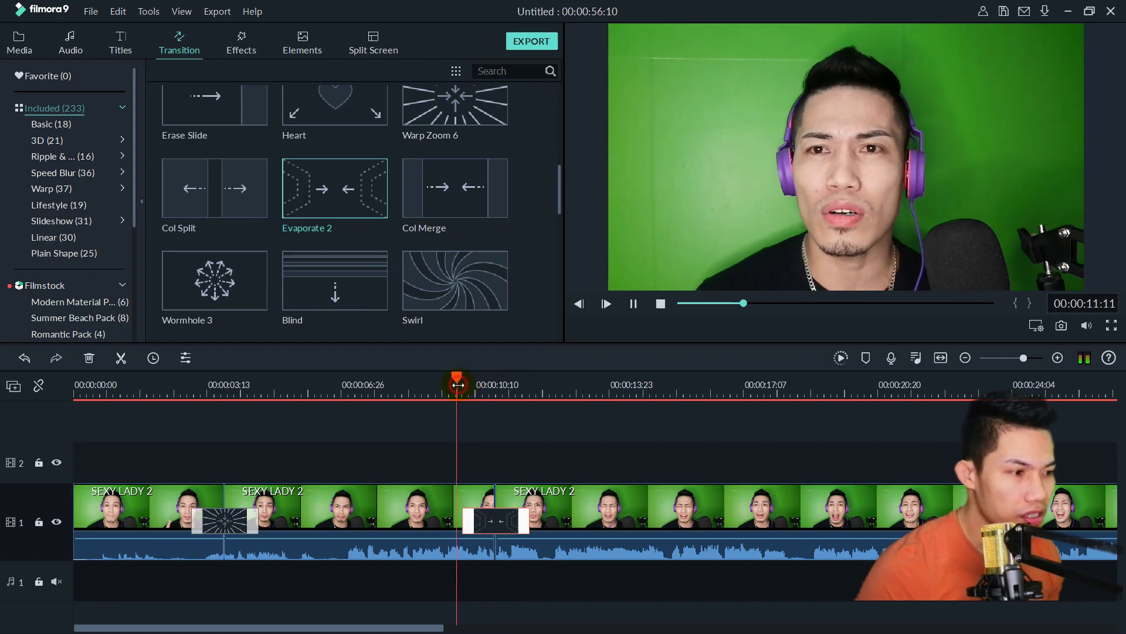
key(space)
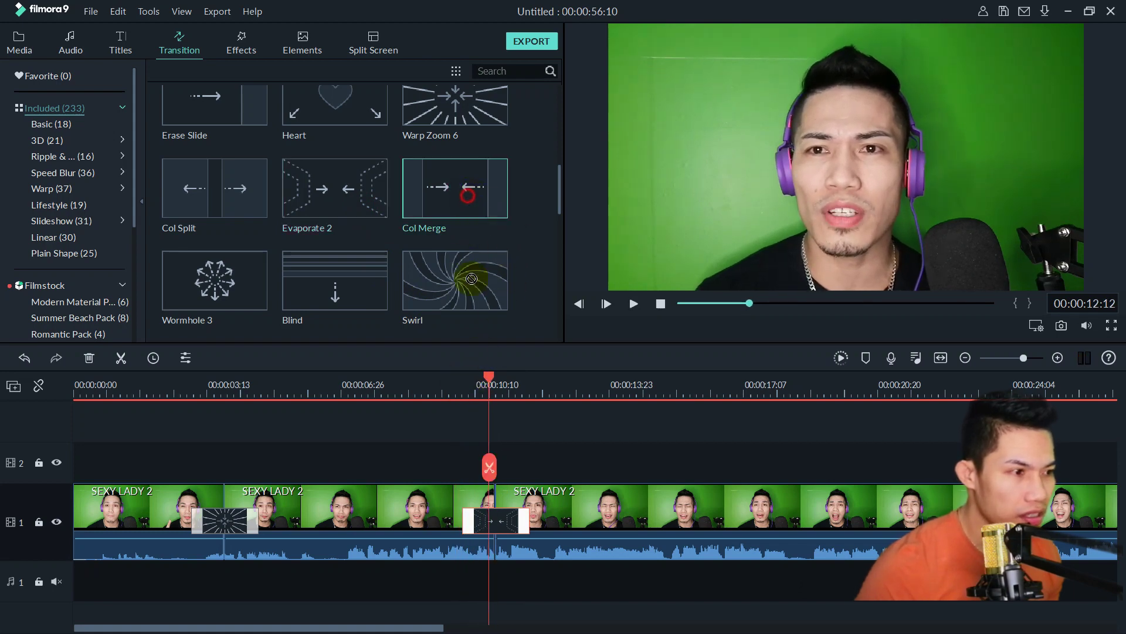
Try Col Merge and then Swirl at the cut, previewing each.
drag(482, 205, 465, 516)
click(445, 378)
key(space)
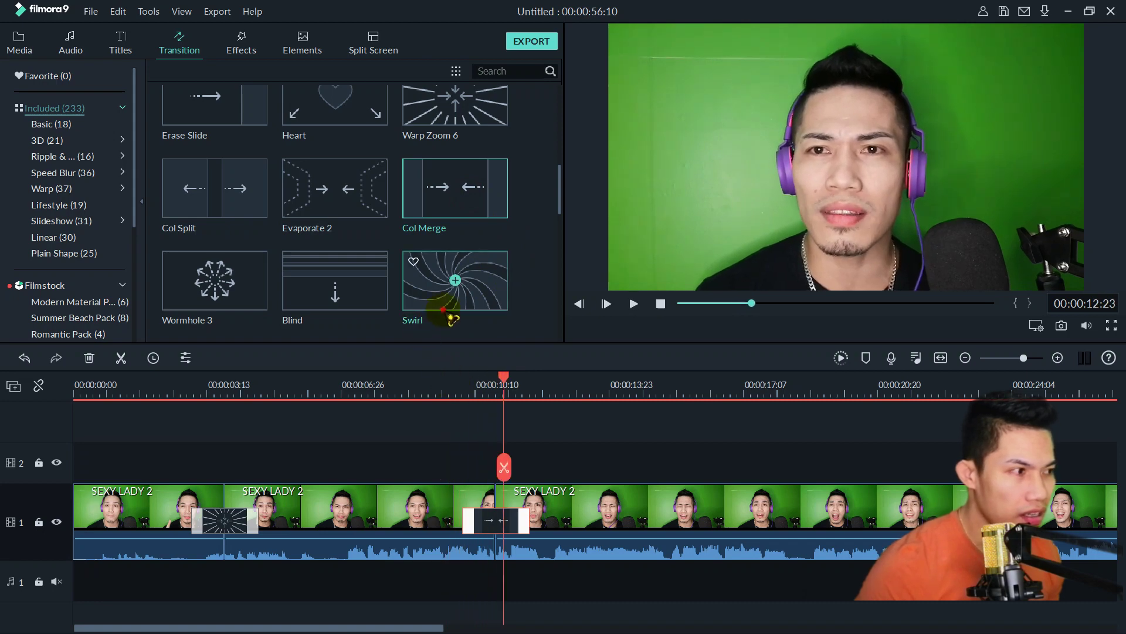
drag(449, 299, 492, 519)
click(457, 385)
key(space)
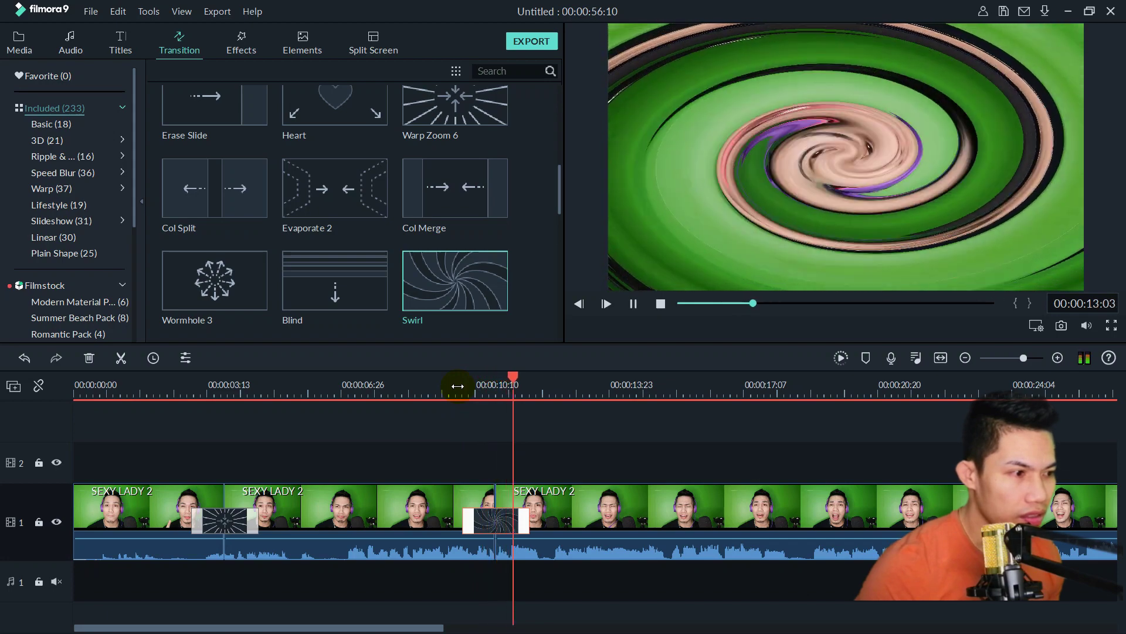
key(space)
Apply Blind at the ten-second cut and preview it.
mouse_move(363, 313)
mouse_down()
mouse_move(468, 561)
mouse_move(483, 524)
mouse_up()
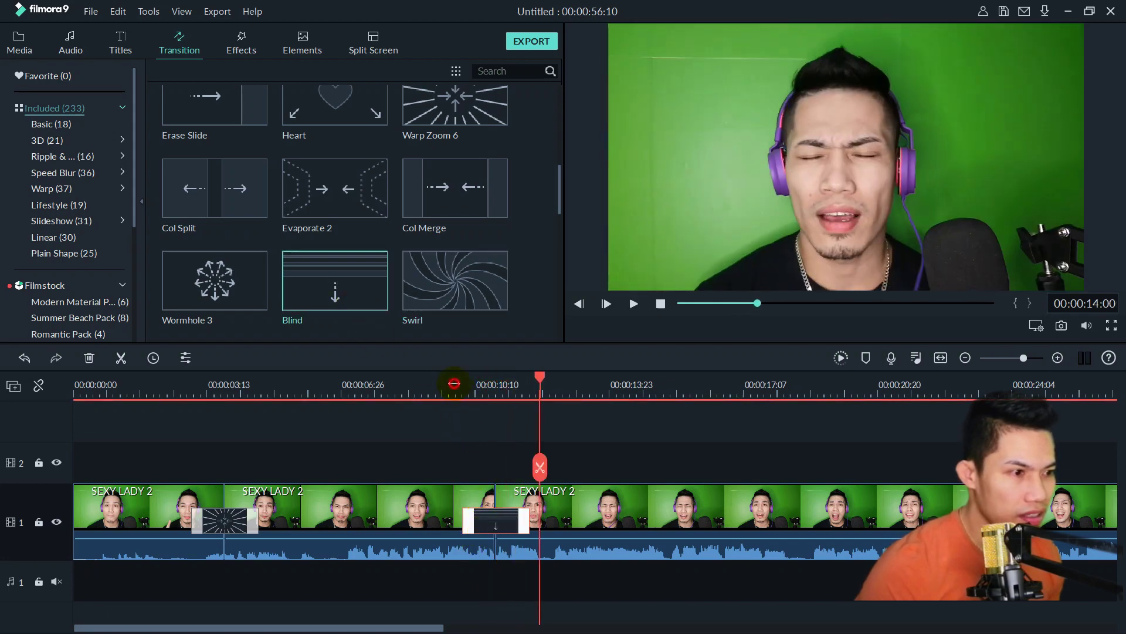
click(454, 384)
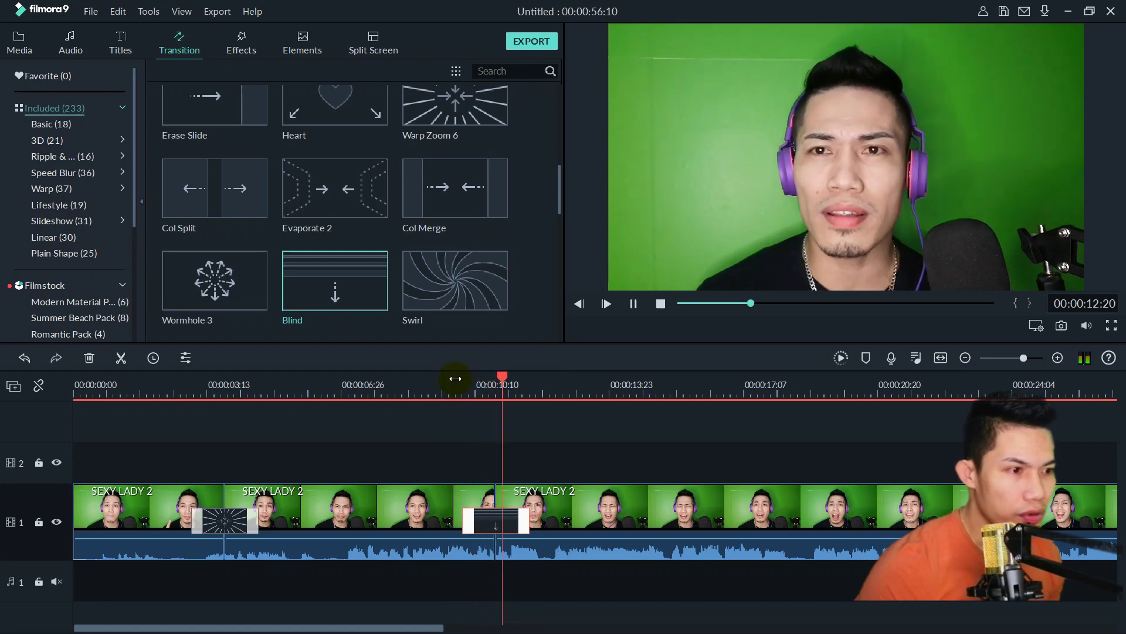
key(space)
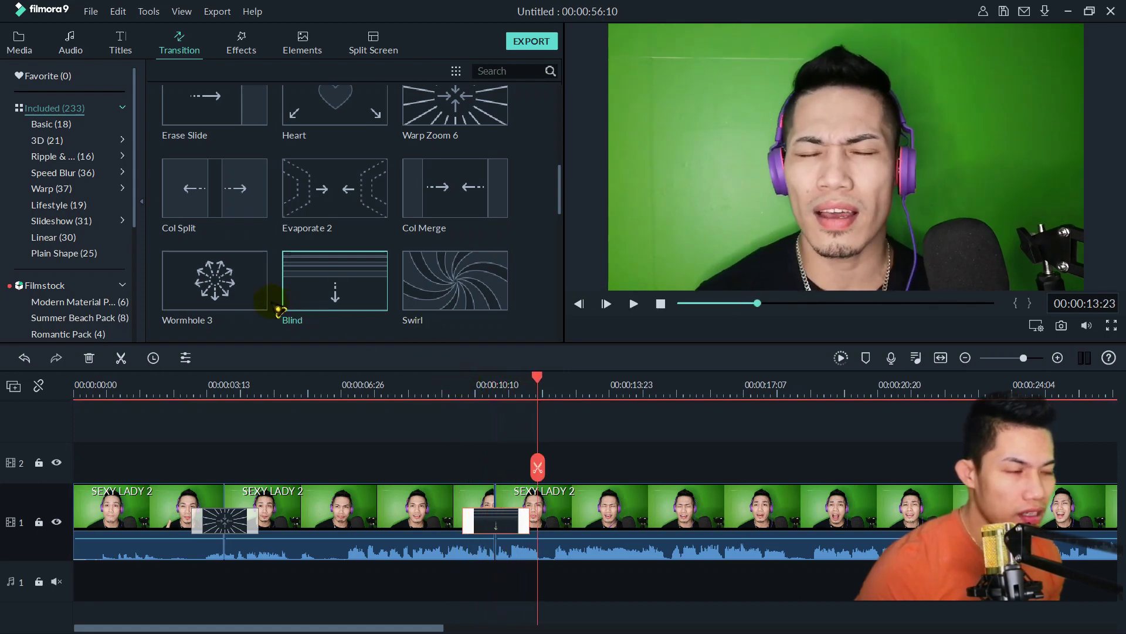
scroll(268, 281, down, 3)
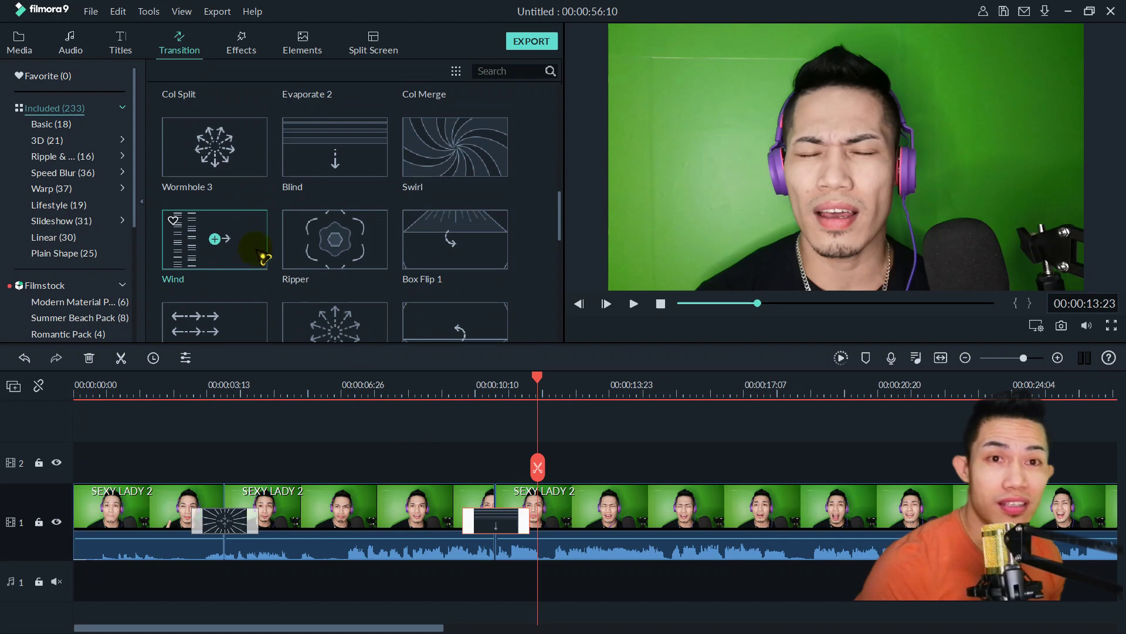
scroll(334, 264, down, 1)
scroll(343, 255, down, 2)
scroll(356, 235, down, 1)
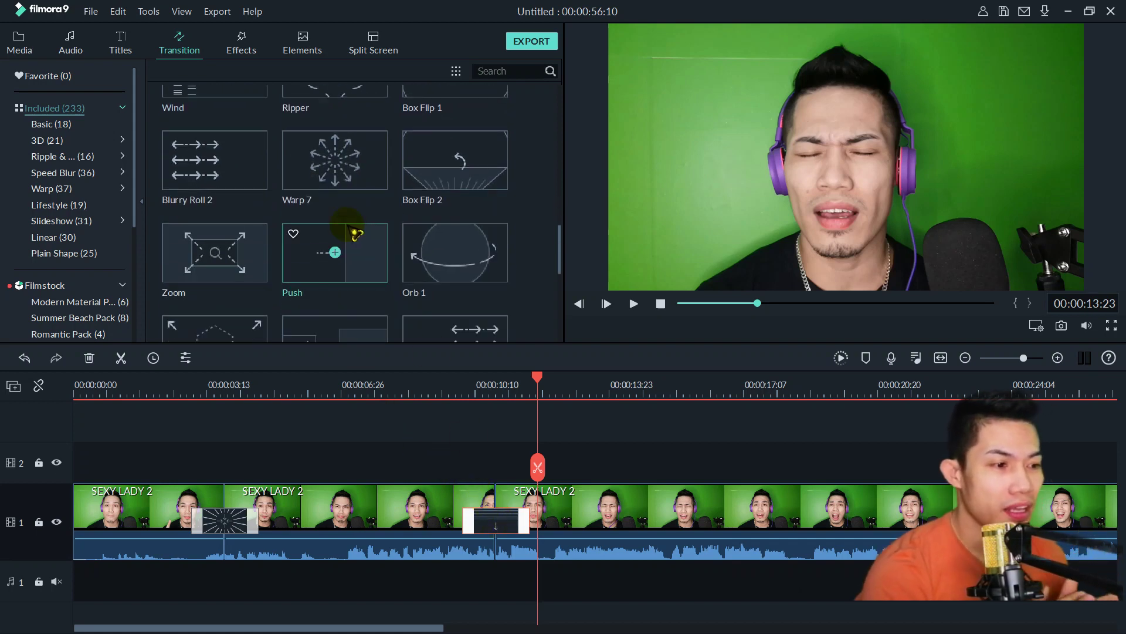
scroll(296, 221, up, 3)
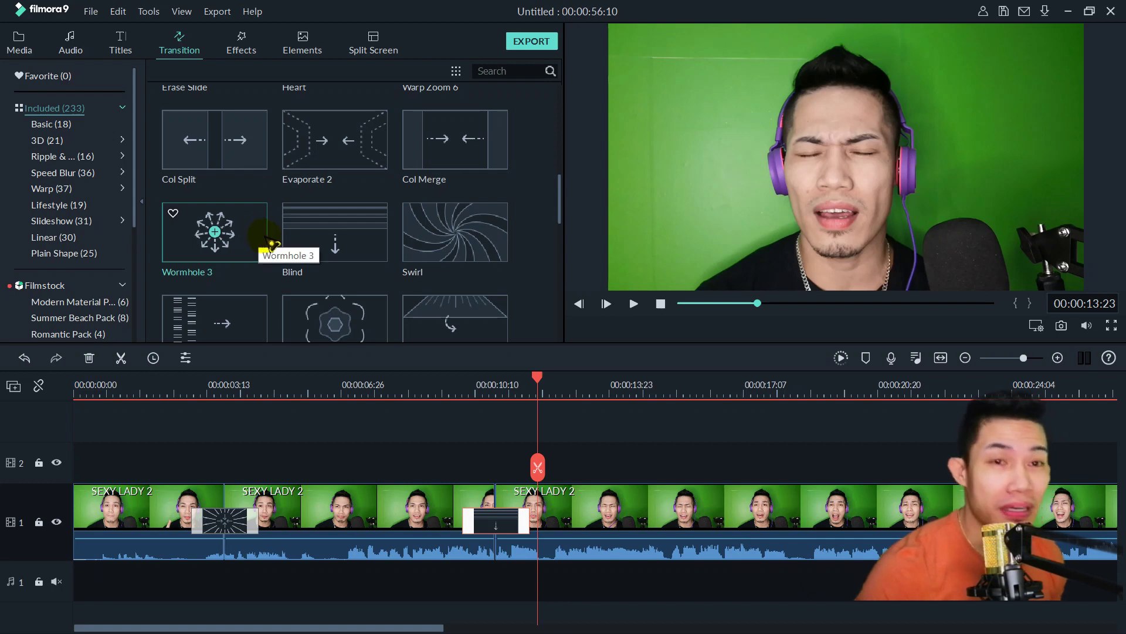
scroll(264, 245, down, 2)
scroll(254, 212, up, 2)
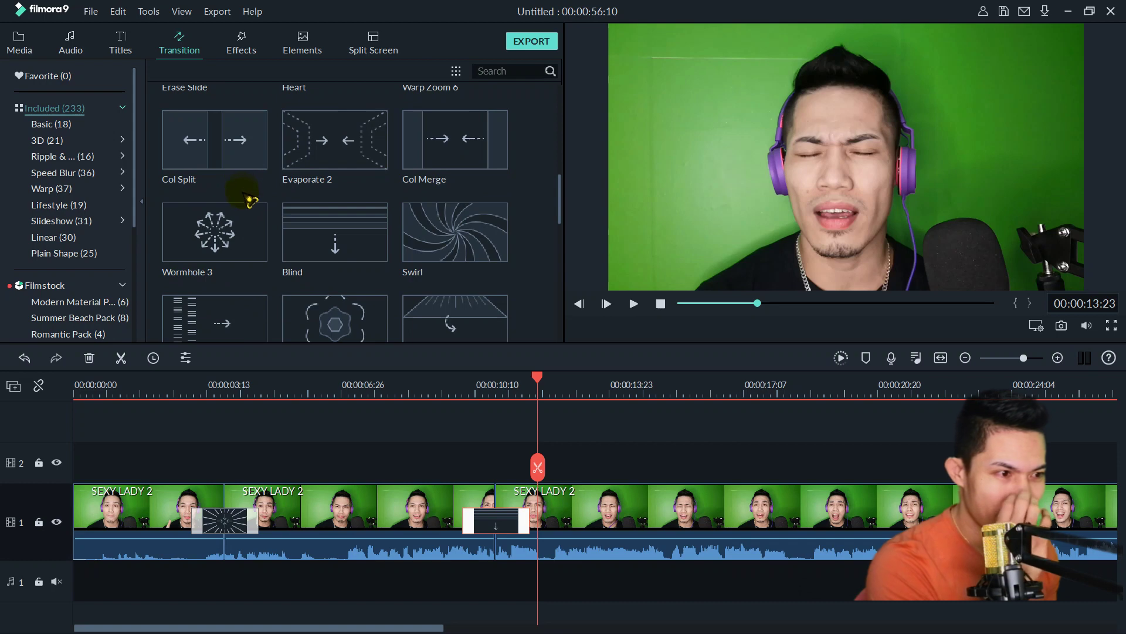
mouse_move(335, 231)
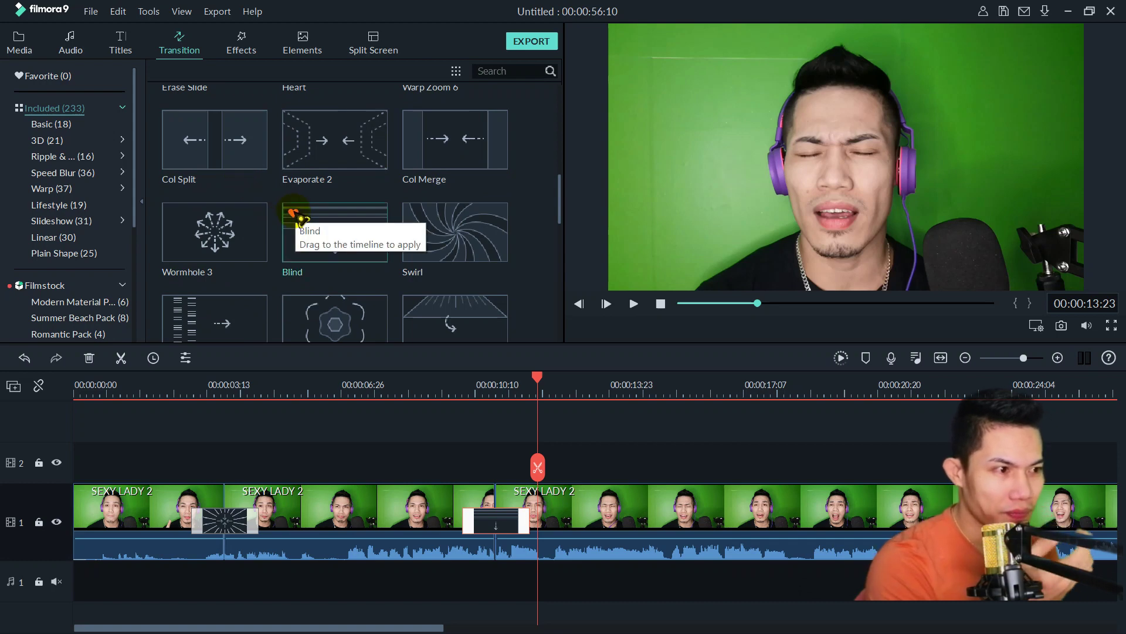
scroll(301, 217, down, 3)
scroll(302, 216, up, 3)
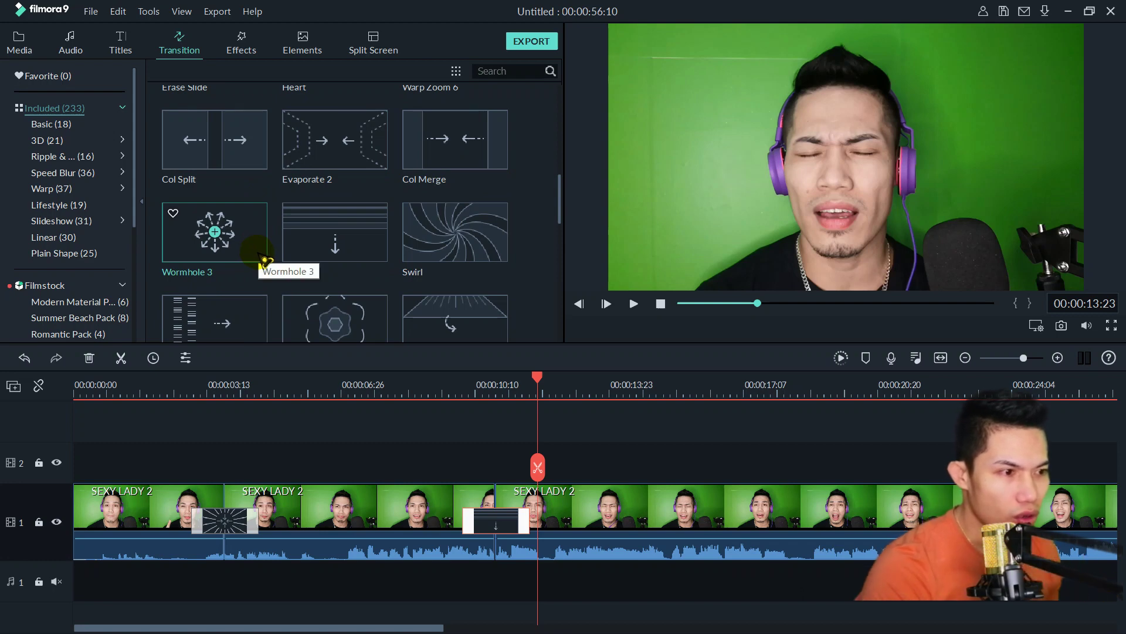
Try Wormhole 3 and Blurry Roll 2 at the ten-second cut, previewing each.
drag(262, 256, 293, 268)
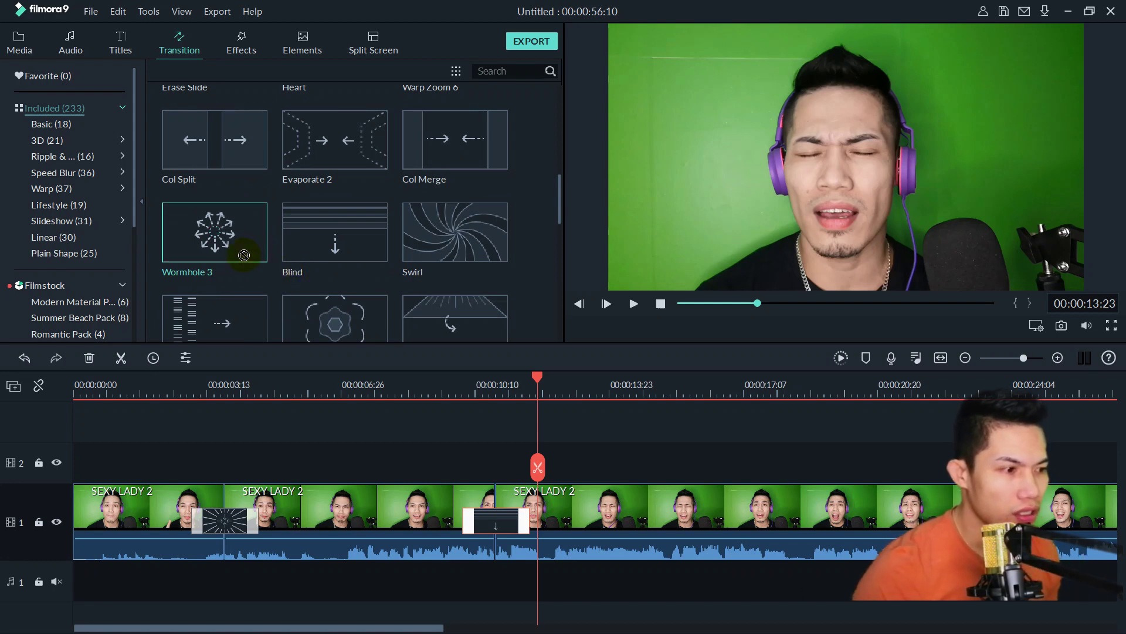
drag(353, 378, 492, 517)
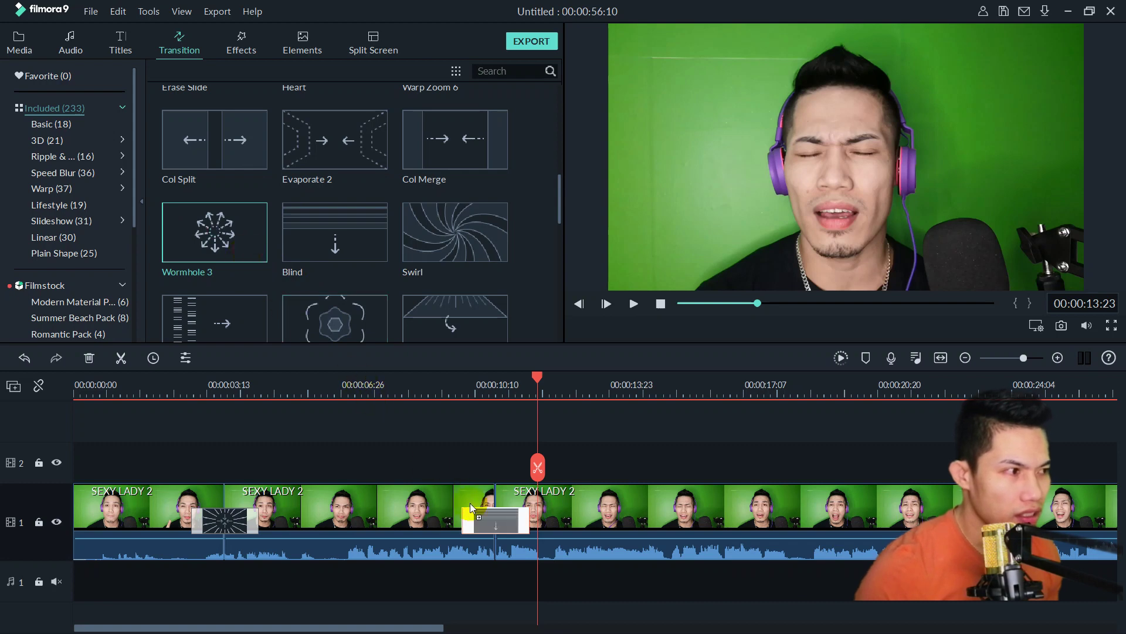
click(452, 374)
key(space)
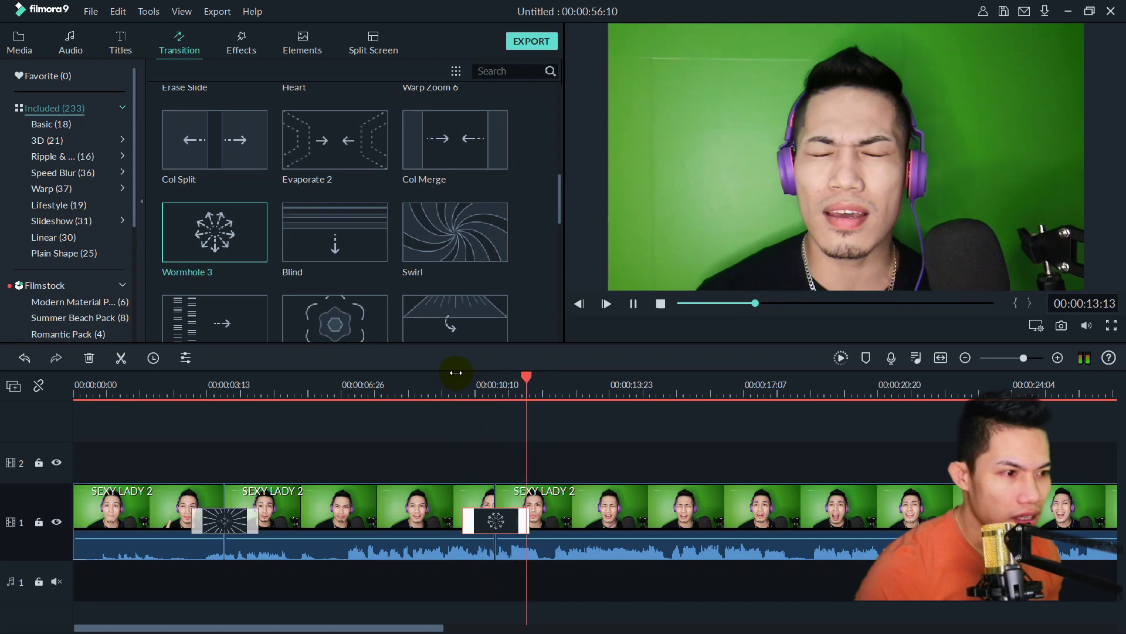
click(438, 315)
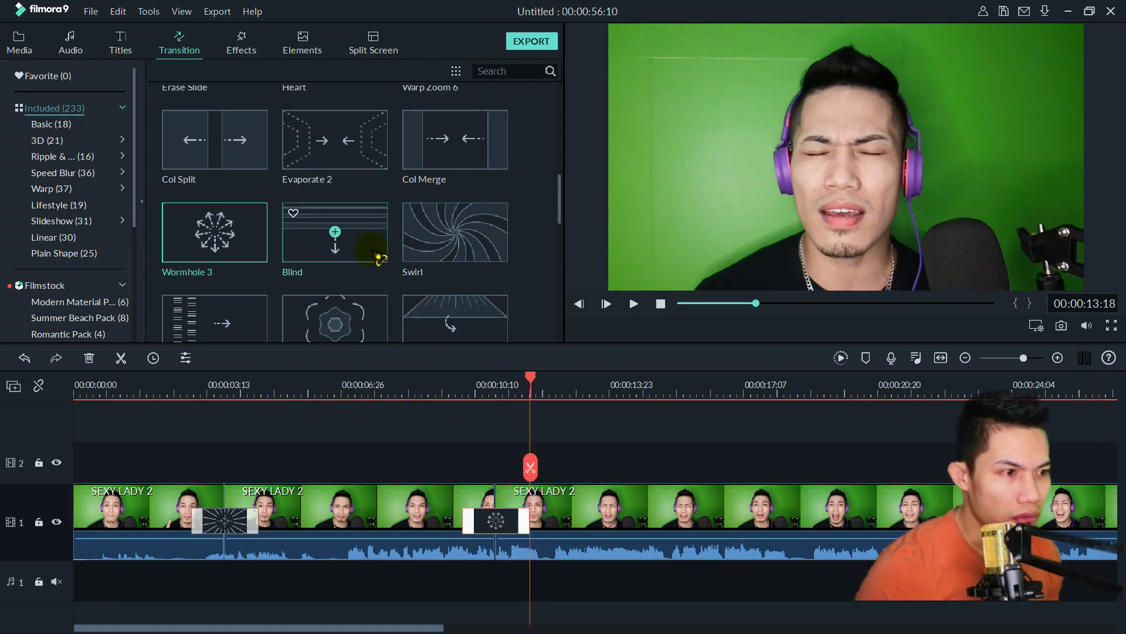
scroll(359, 263, down, 3)
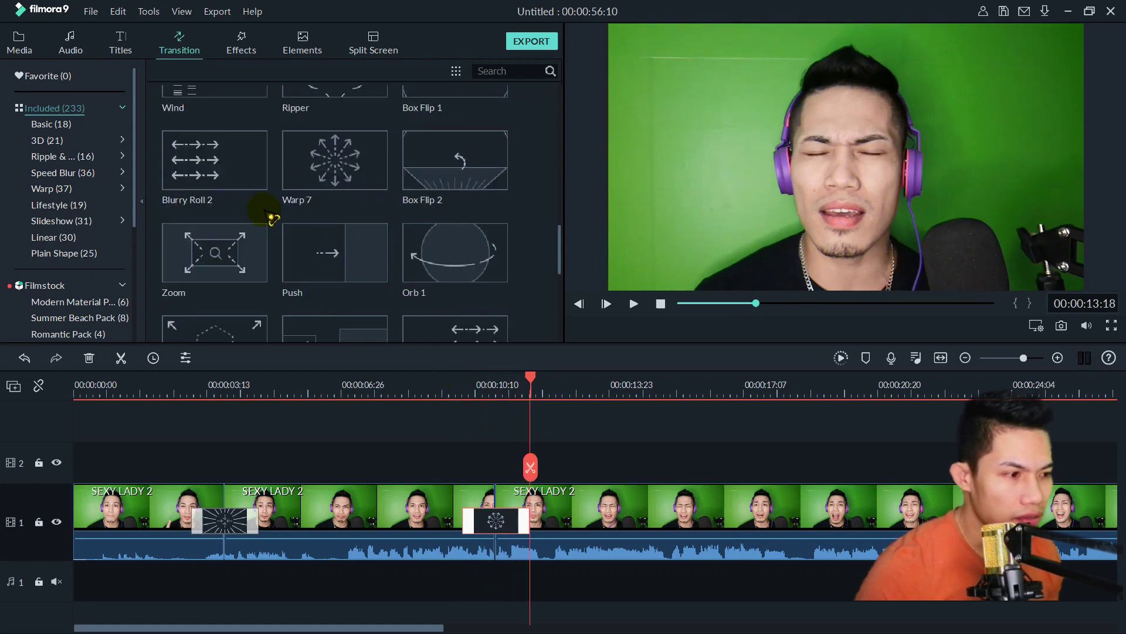
mouse_move(257, 190)
mouse_down()
mouse_move(494, 475)
mouse_move(483, 493)
mouse_up()
click(439, 384)
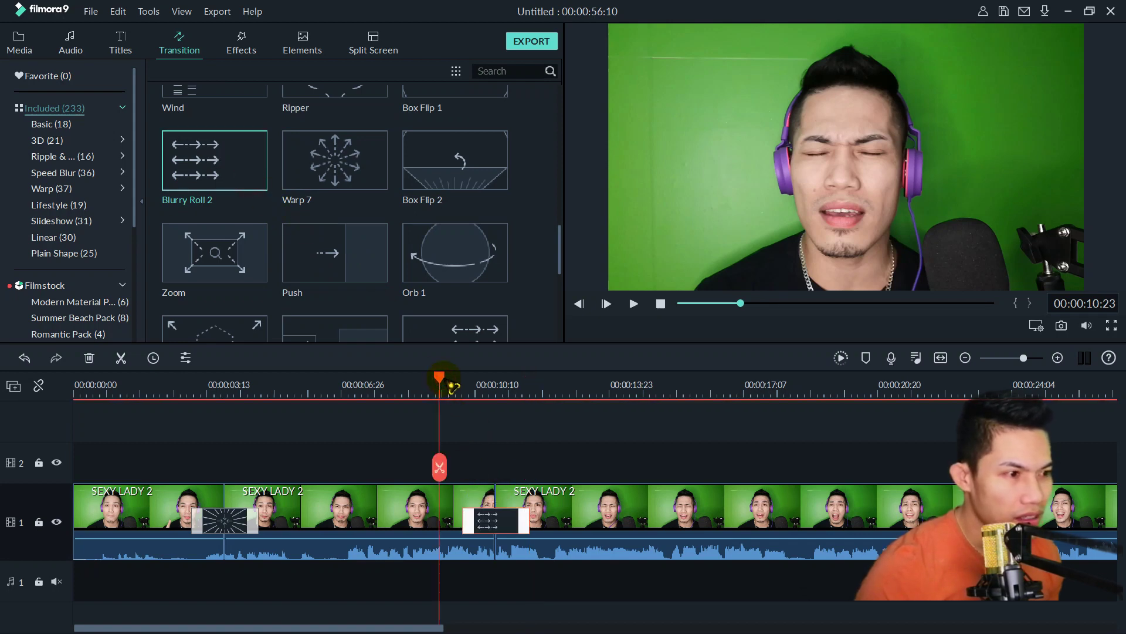
key(space)
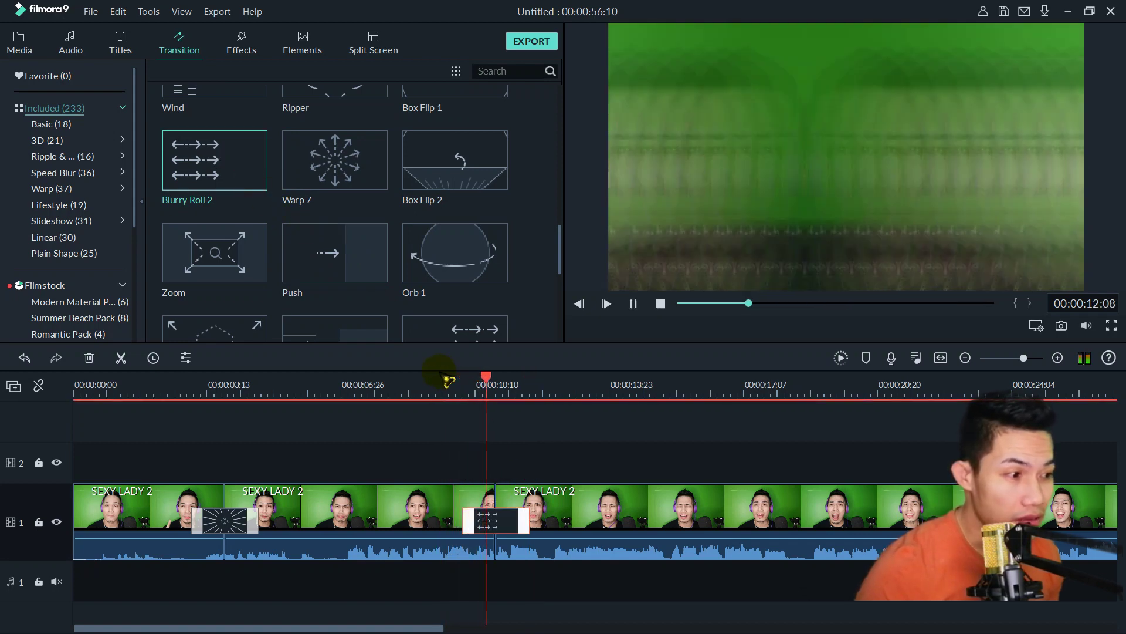
key(space)
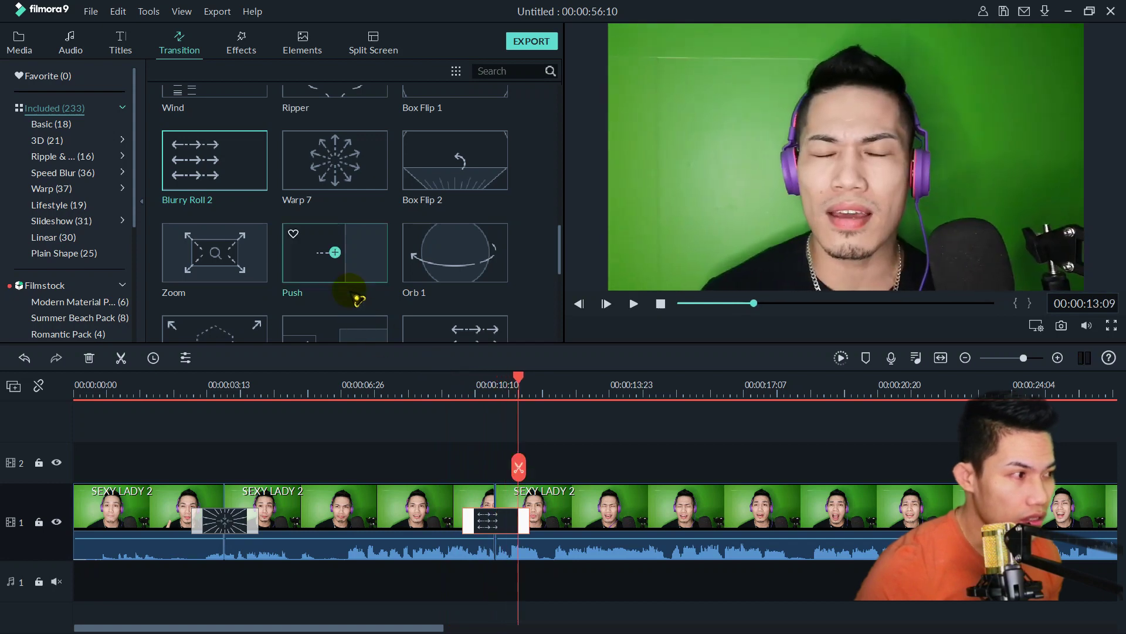
Try Push and then Orb 1 at the cut, previewing each.
drag(358, 299, 487, 519)
click(458, 384)
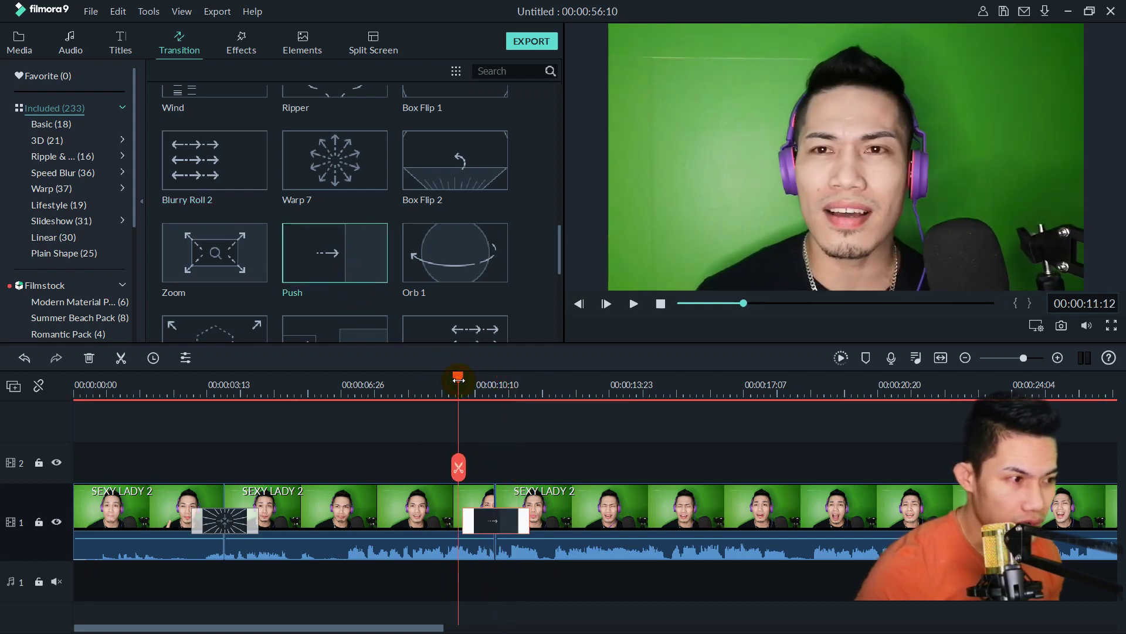
key(space)
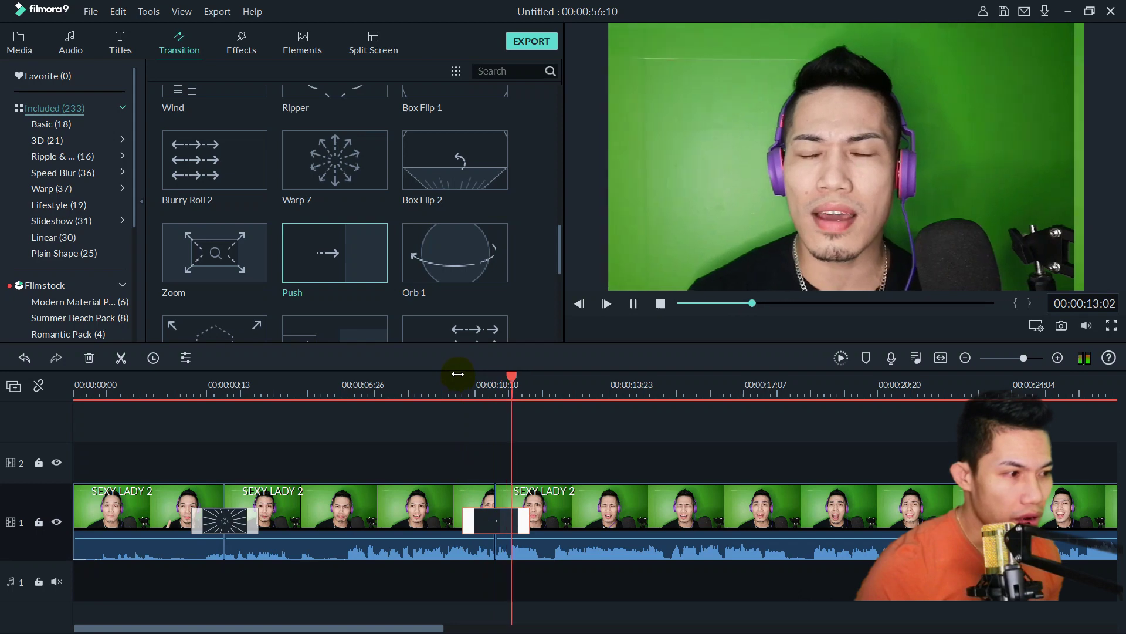
key(space)
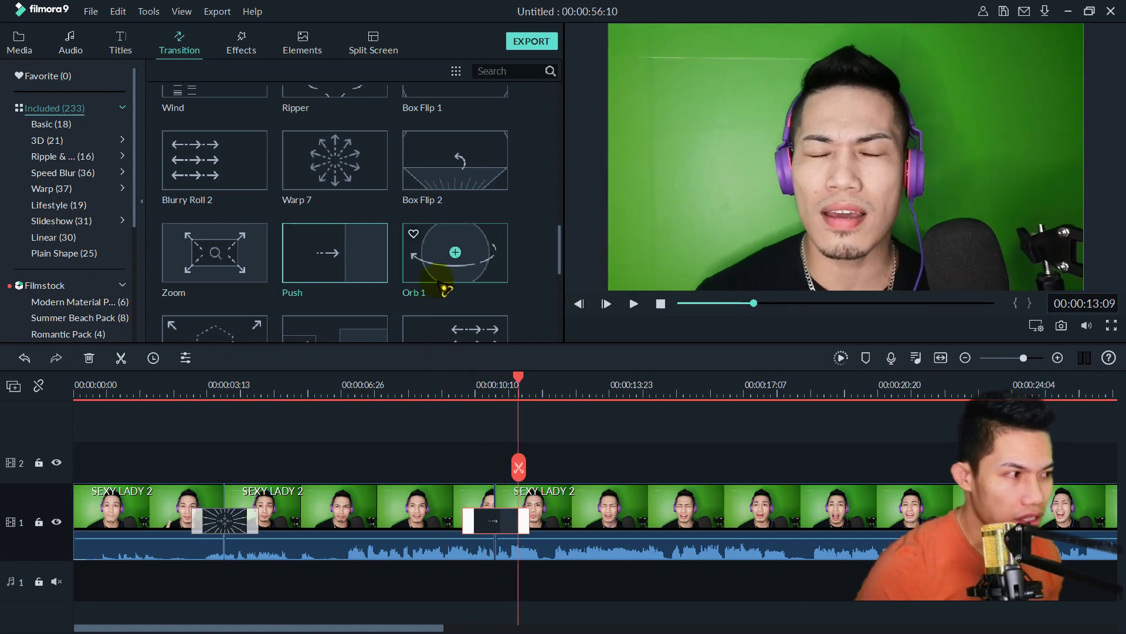
drag(450, 288, 494, 519)
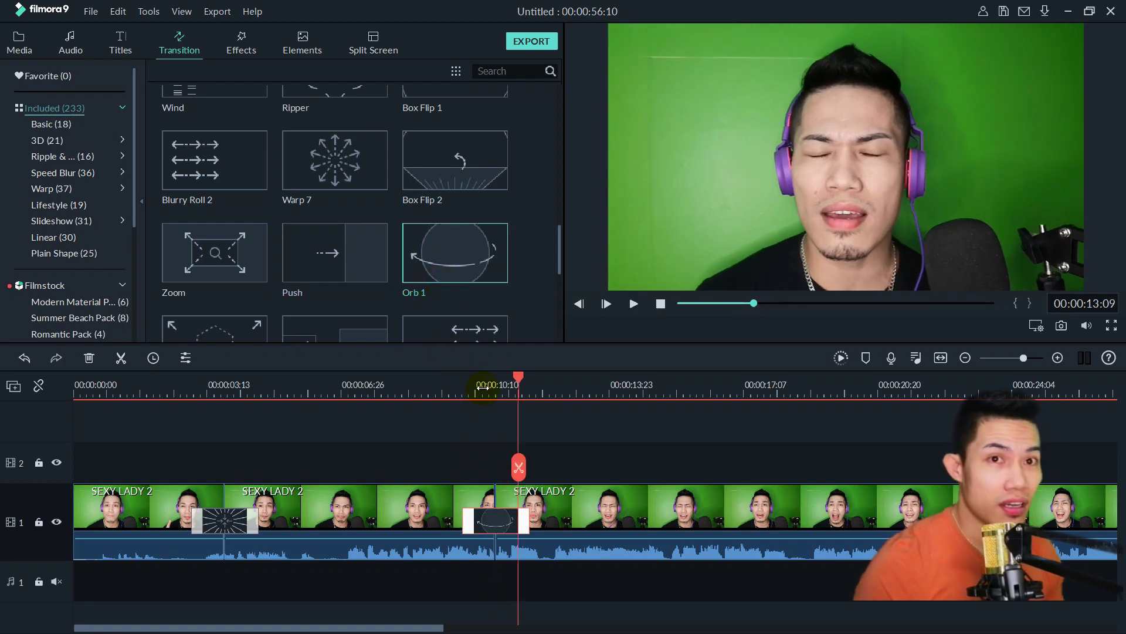
click(472, 385)
key(space)
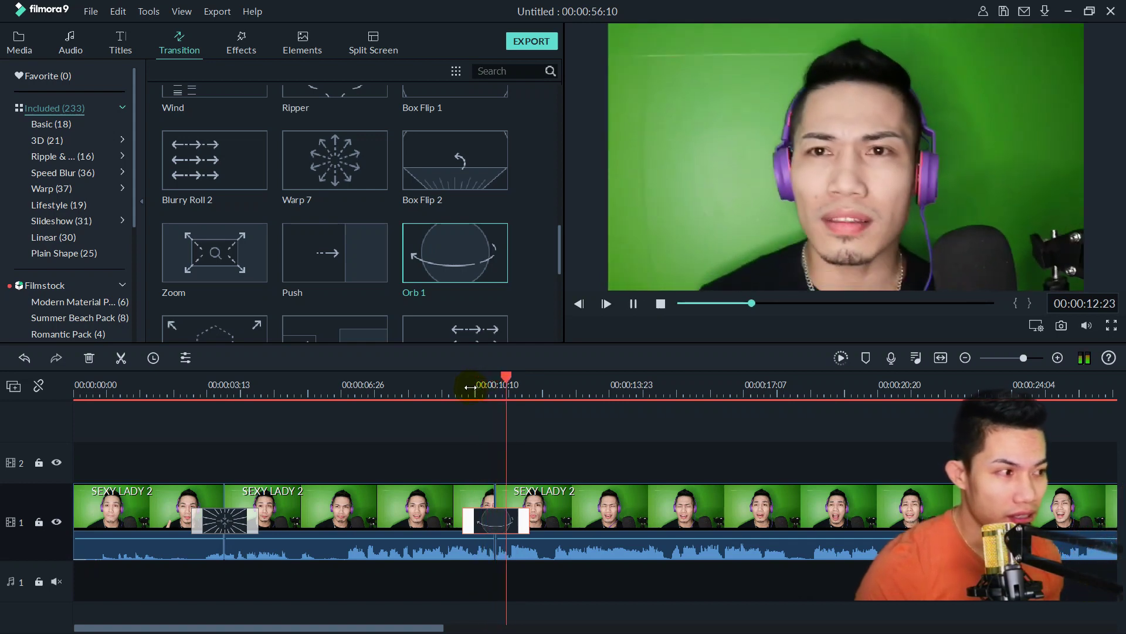
click(465, 390)
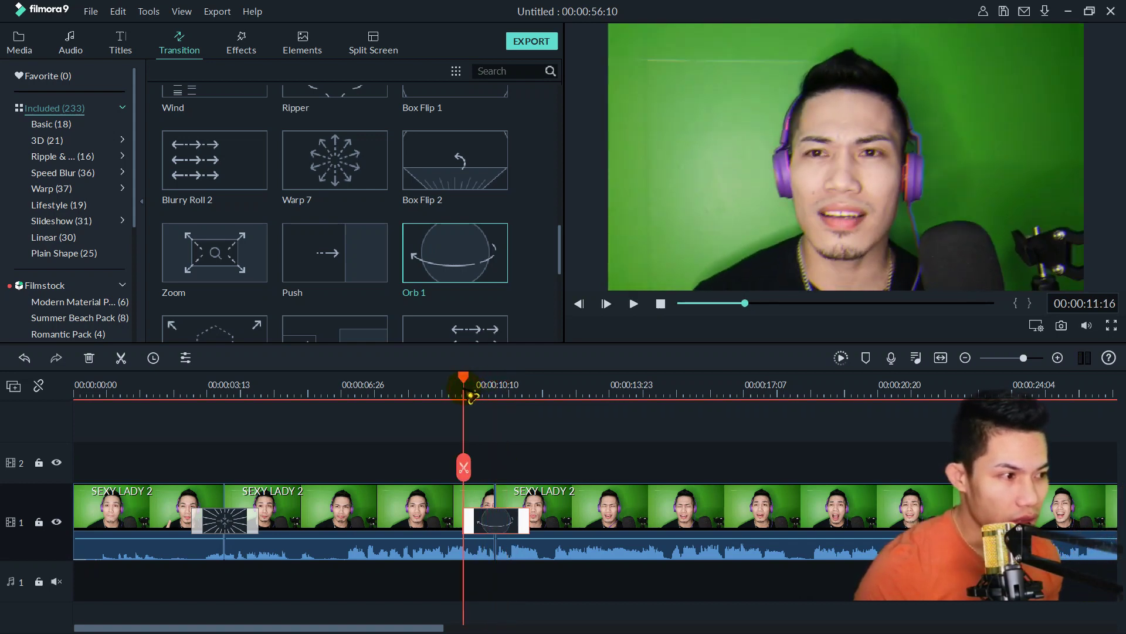
key(space)
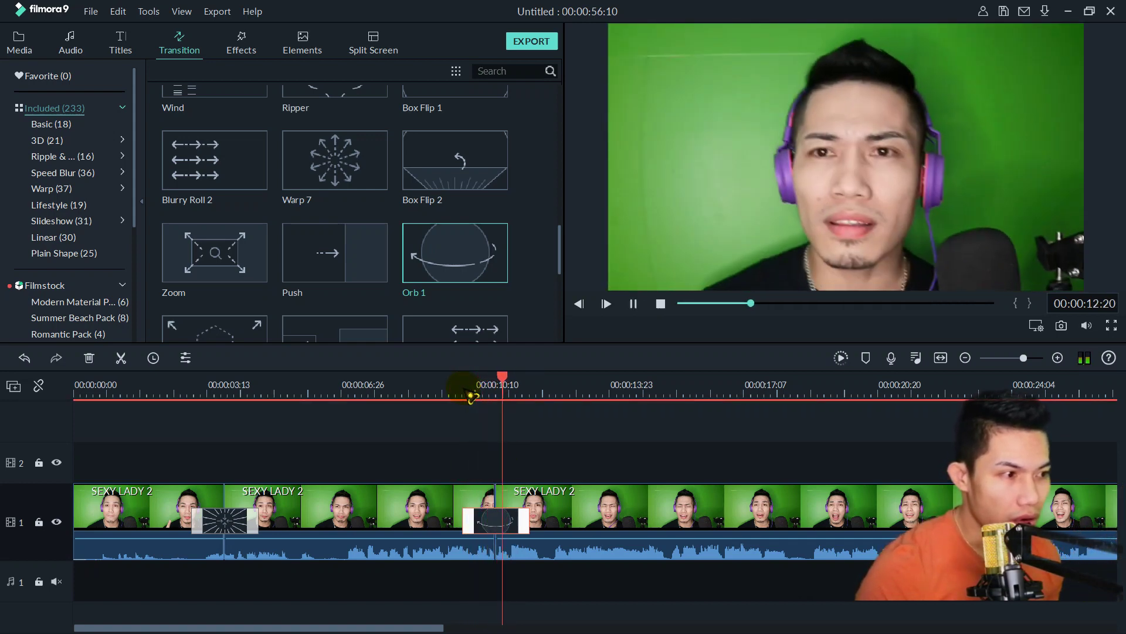
drag(563, 244, 563, 260)
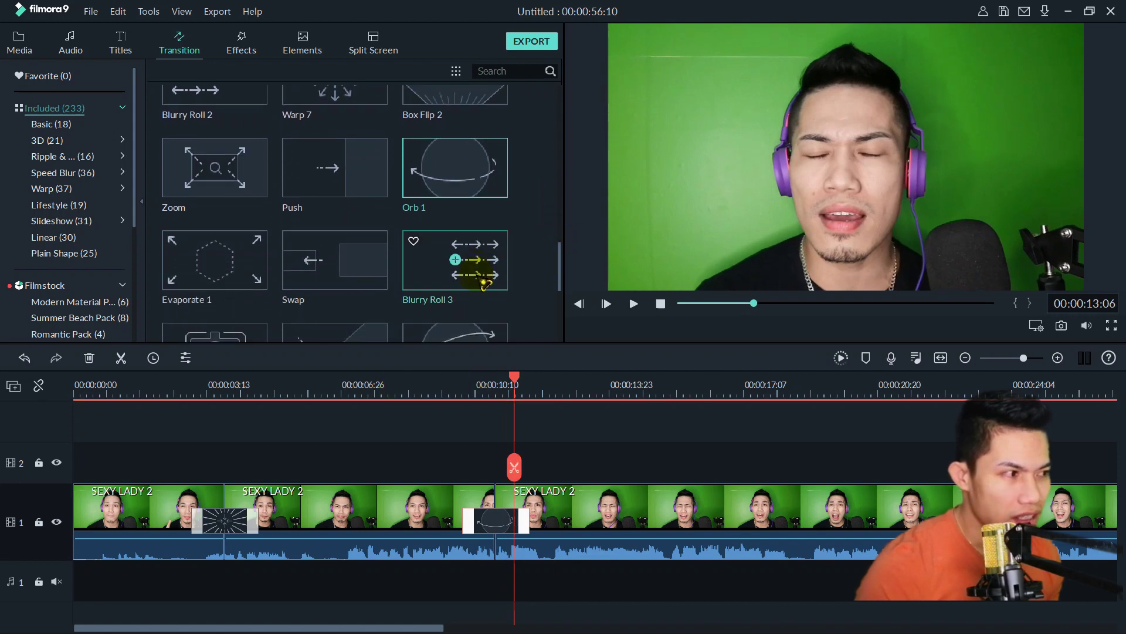
Swap Orb 1 for Blurry Roll 3 and replay it.
drag(483, 282, 478, 516)
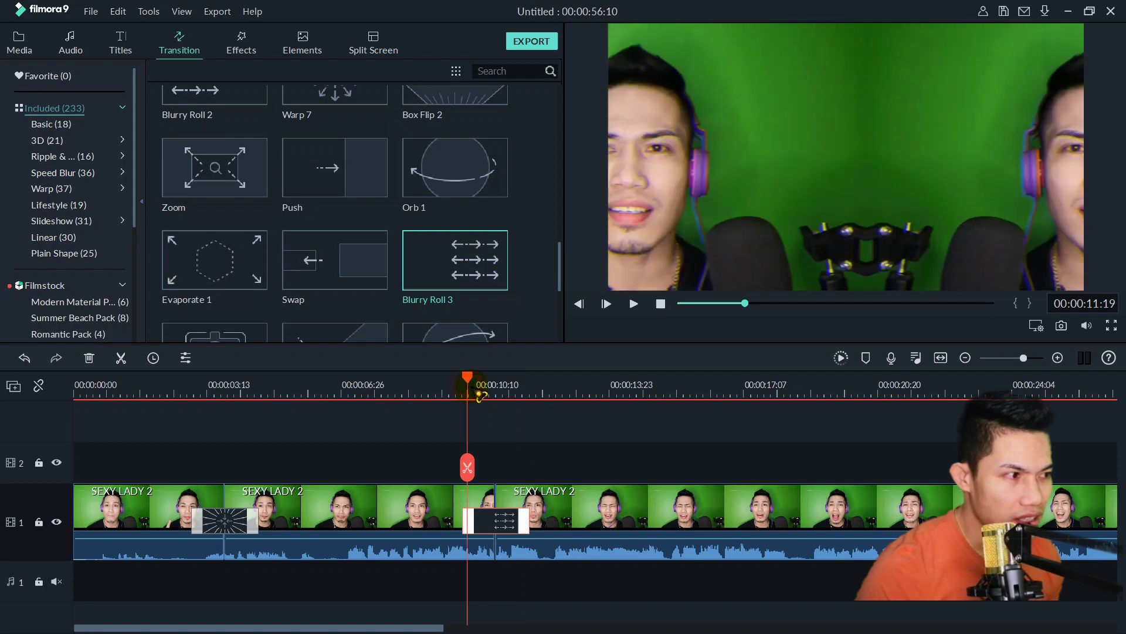
key(space)
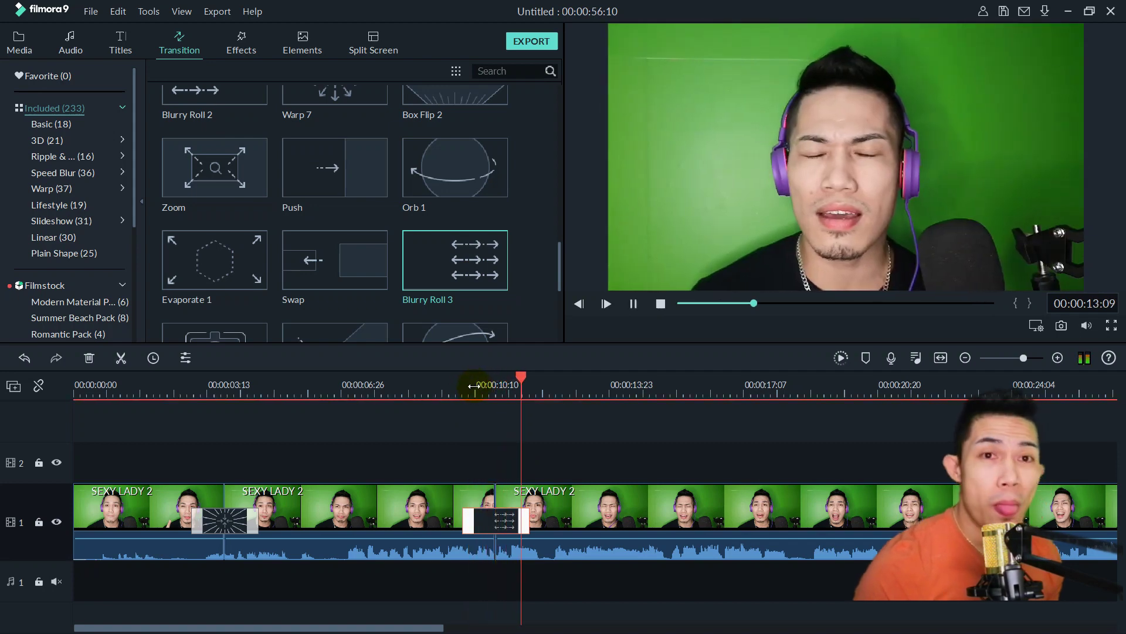
click(469, 384)
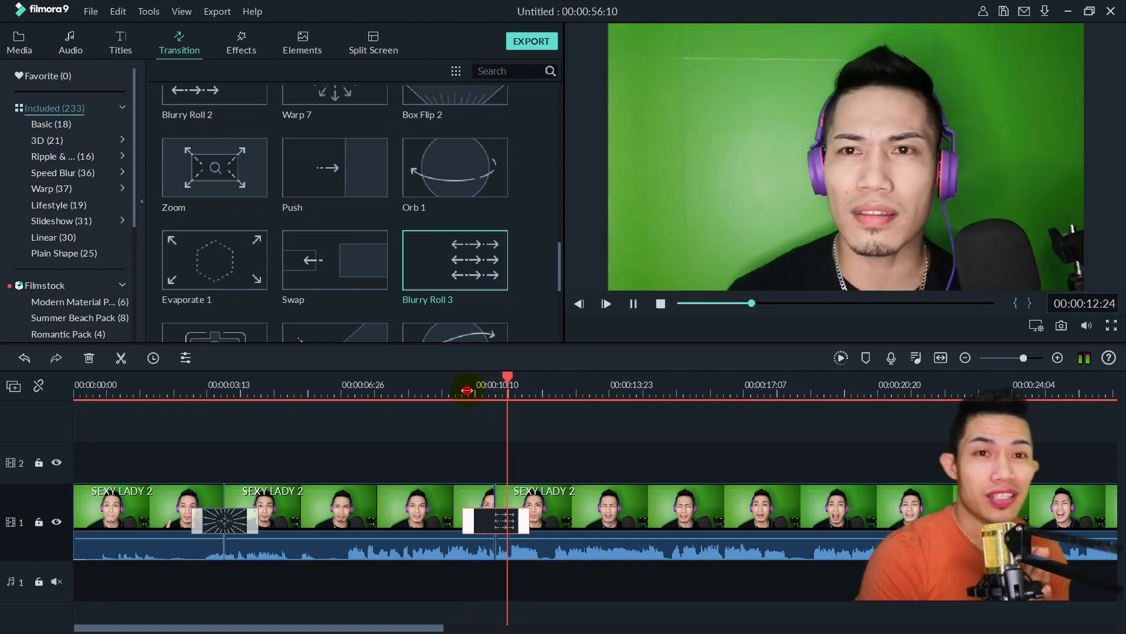
click(466, 390)
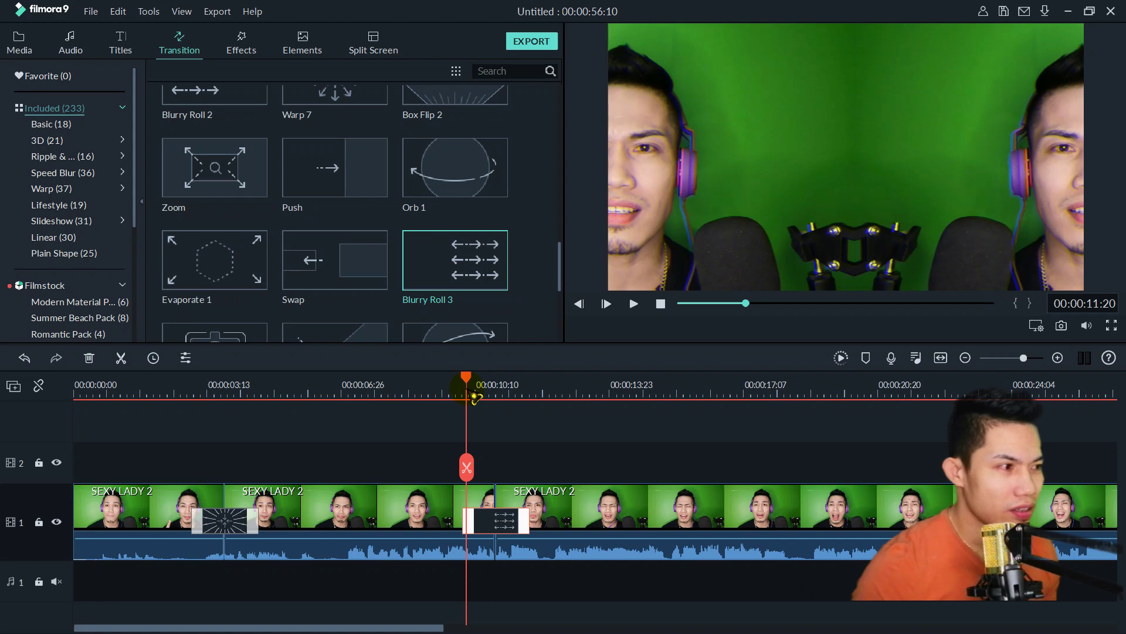
click(445, 388)
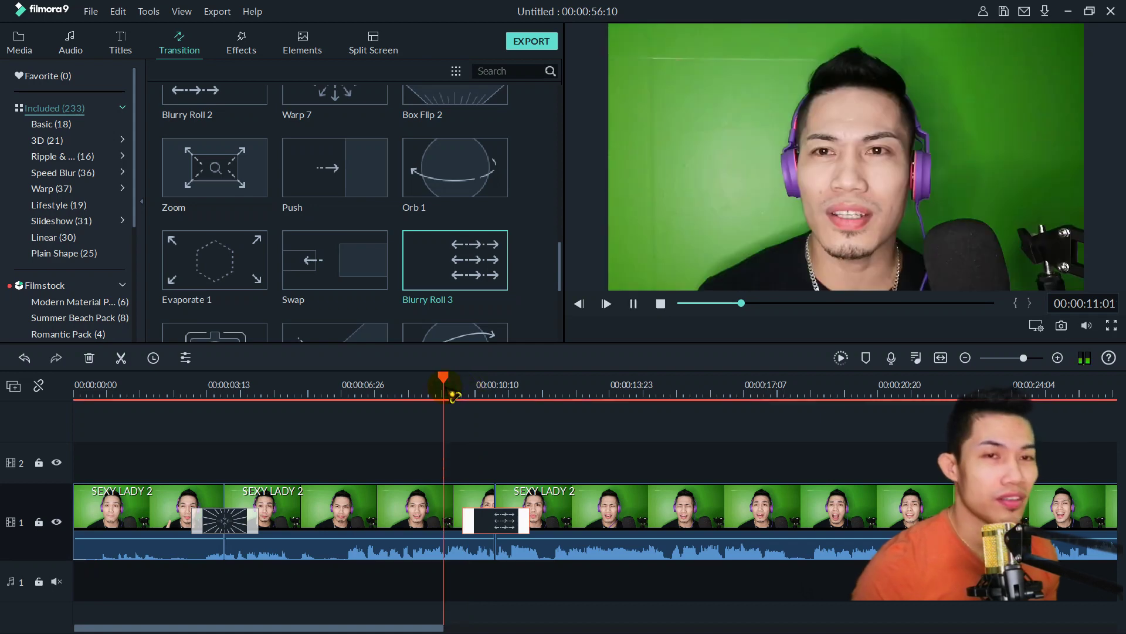
key(space)
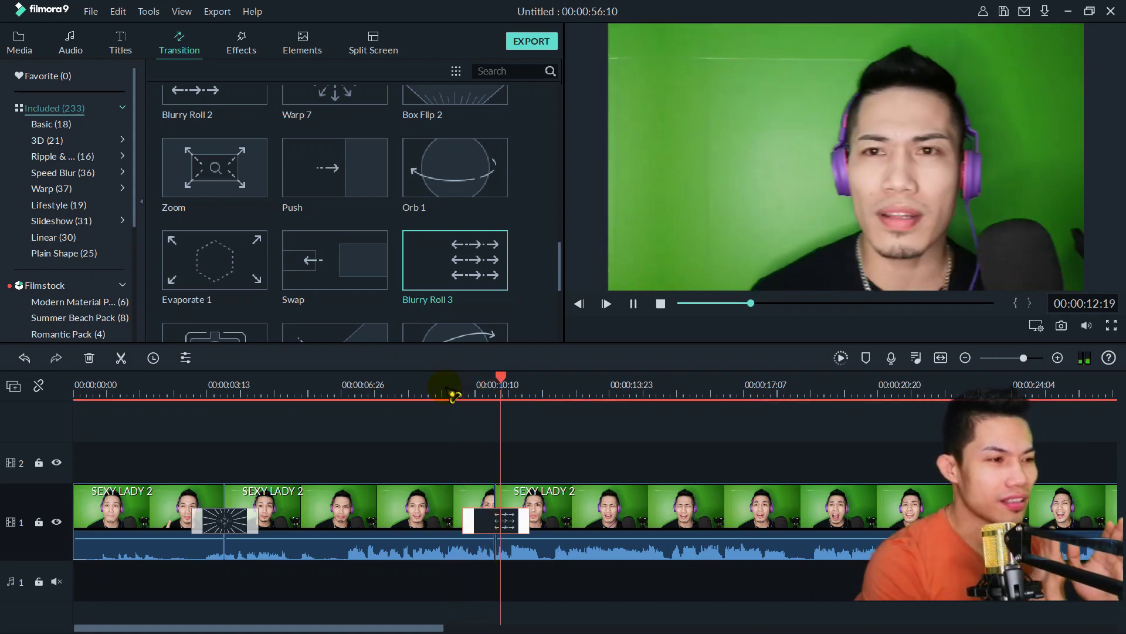
key(space)
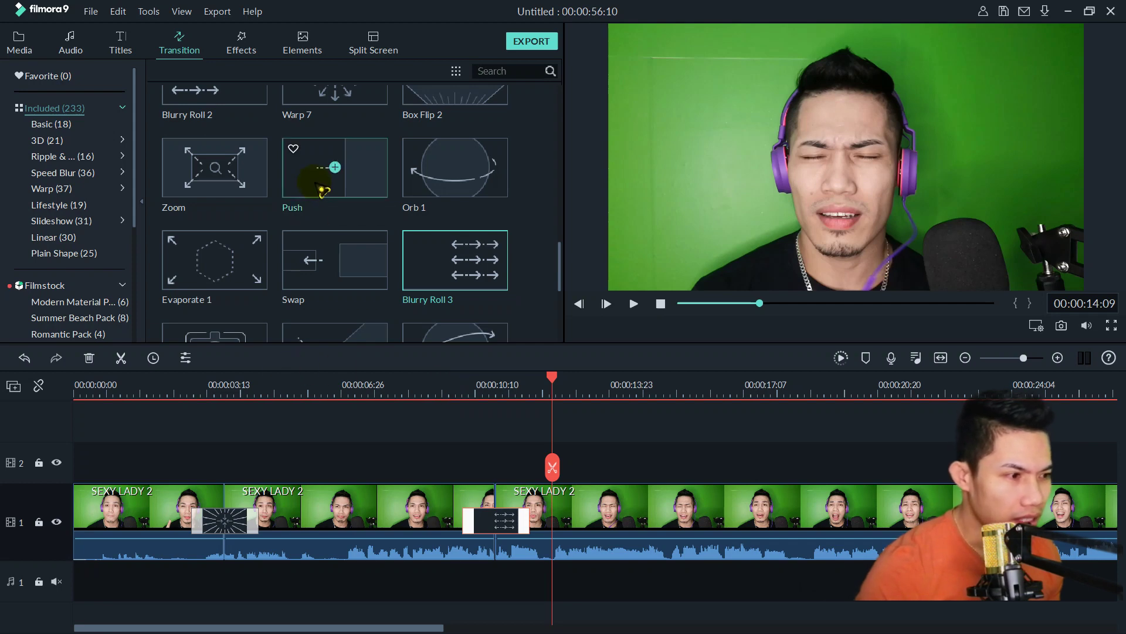
click(233, 192)
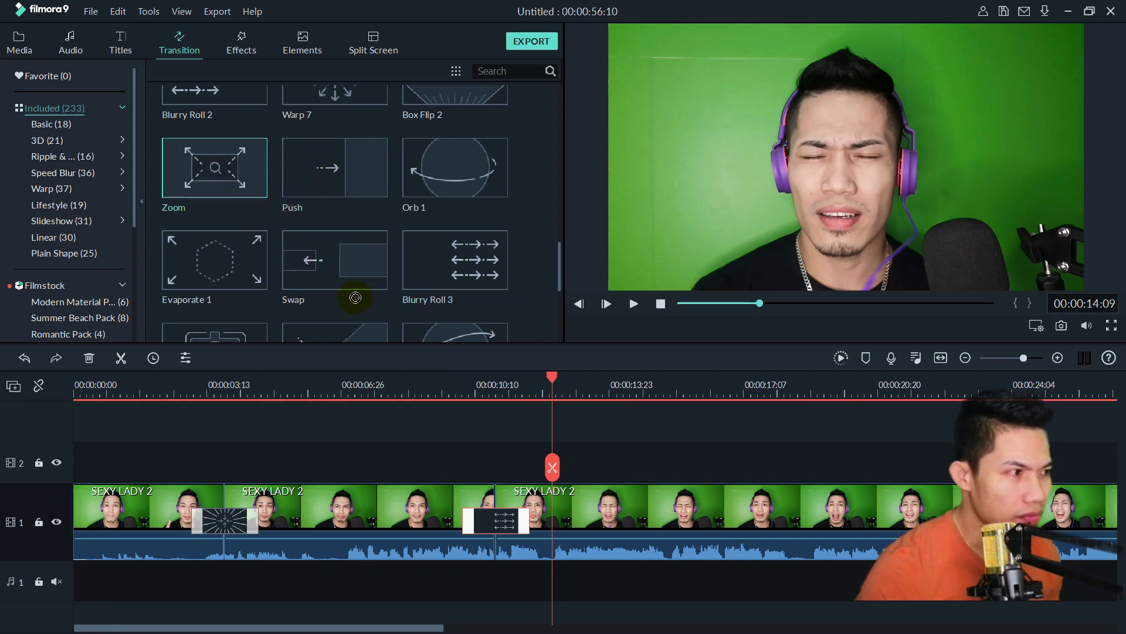
Preview Zoom at the ten-second cut, then apply Flyeye there.
click(461, 388)
key(space)
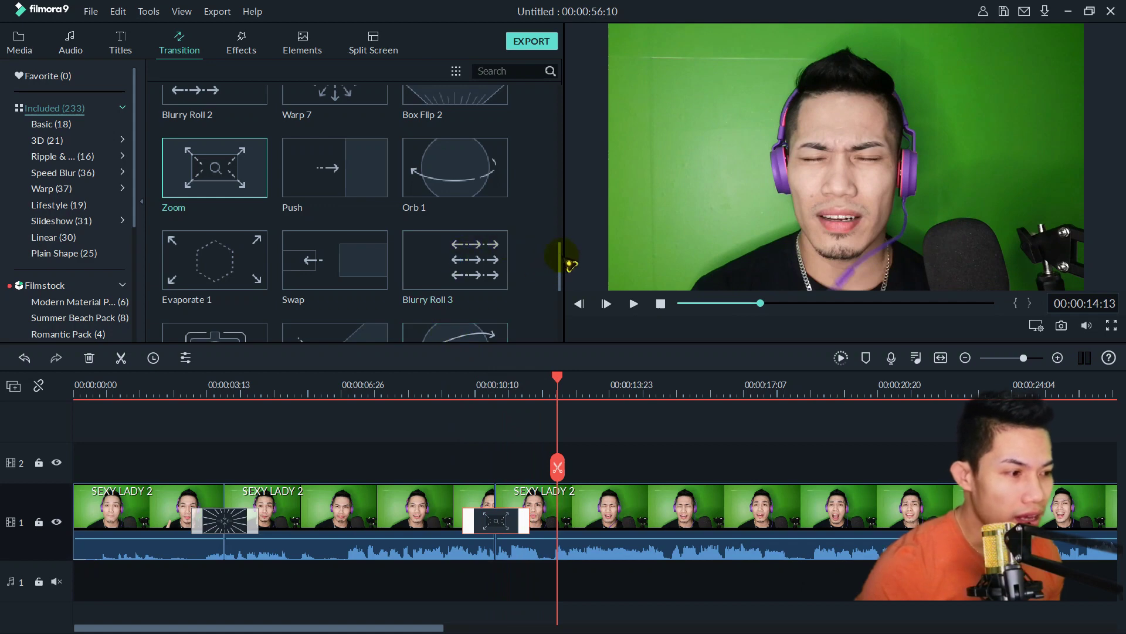
drag(560, 262, 560, 282)
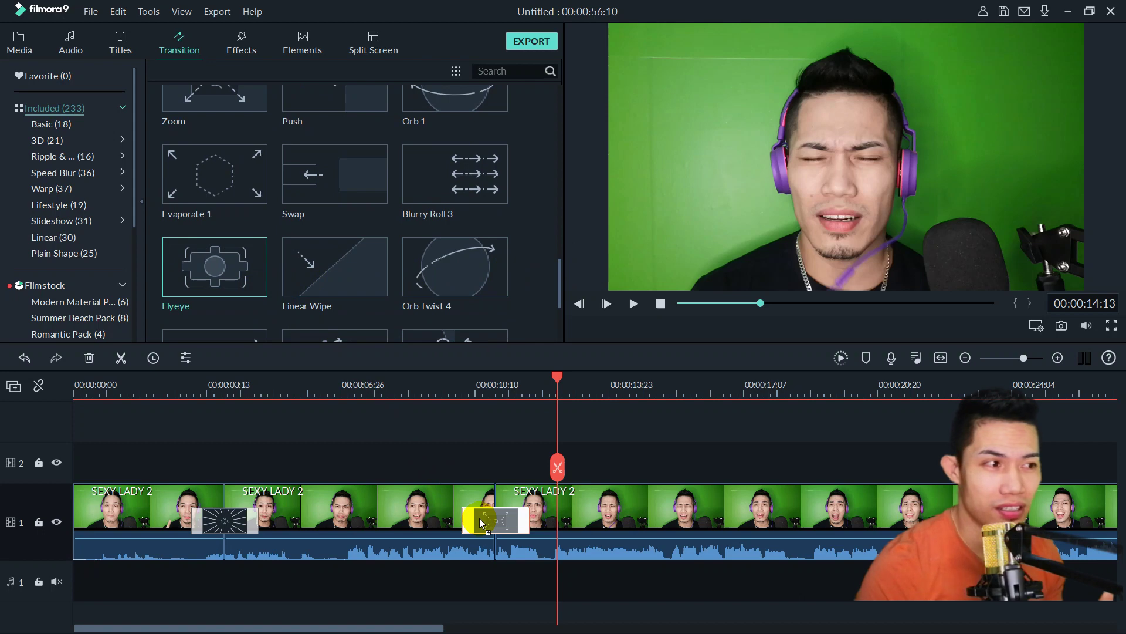
drag(254, 287, 480, 518)
click(458, 391)
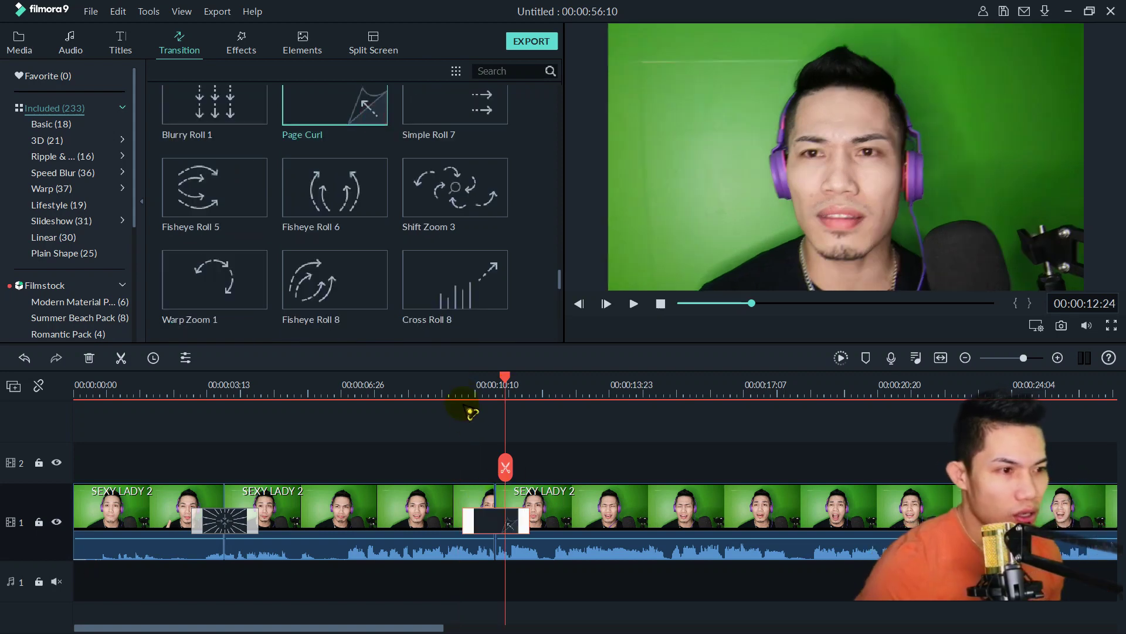
click(456, 388)
Preview Page Curl, then browse the Basic, Ripple, Speed Blur and Warp categories.
key(space)
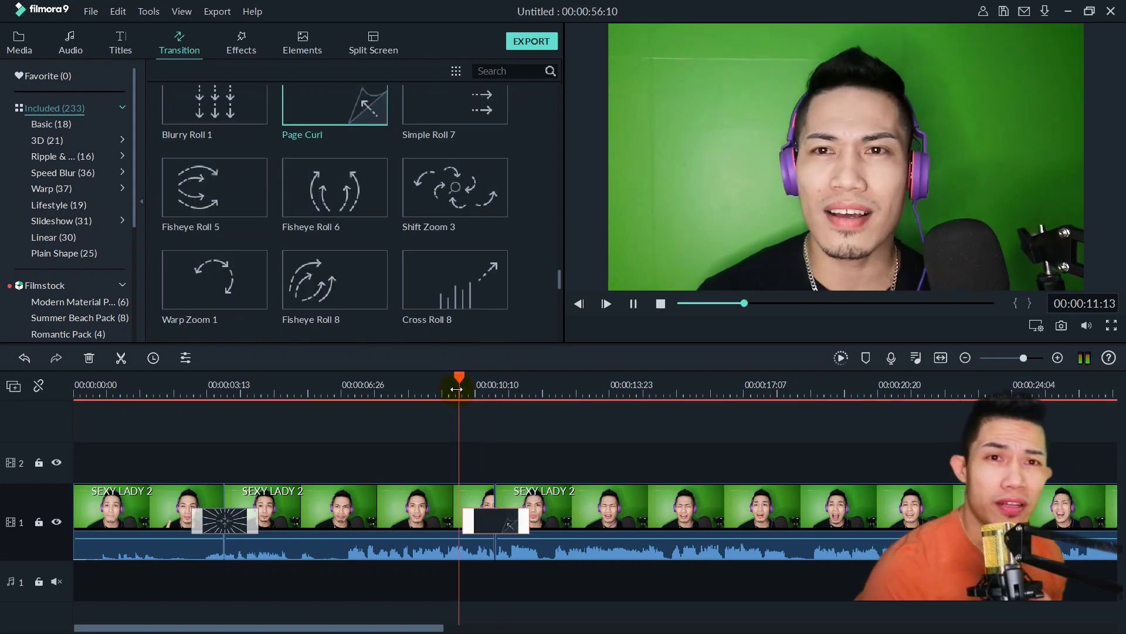
key(space)
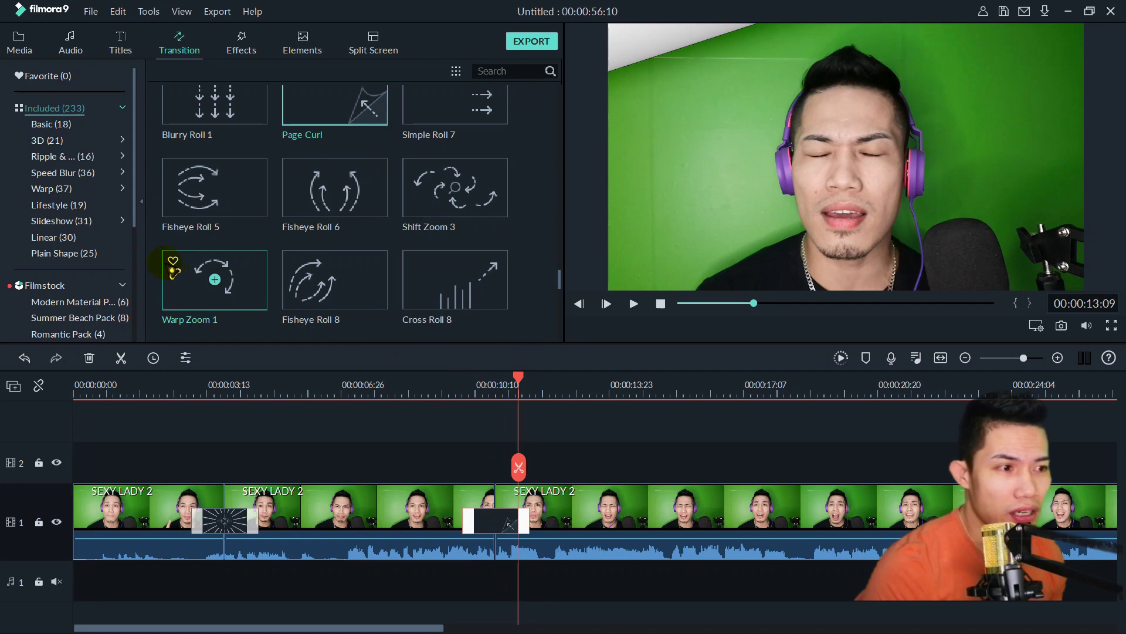
click(63, 133)
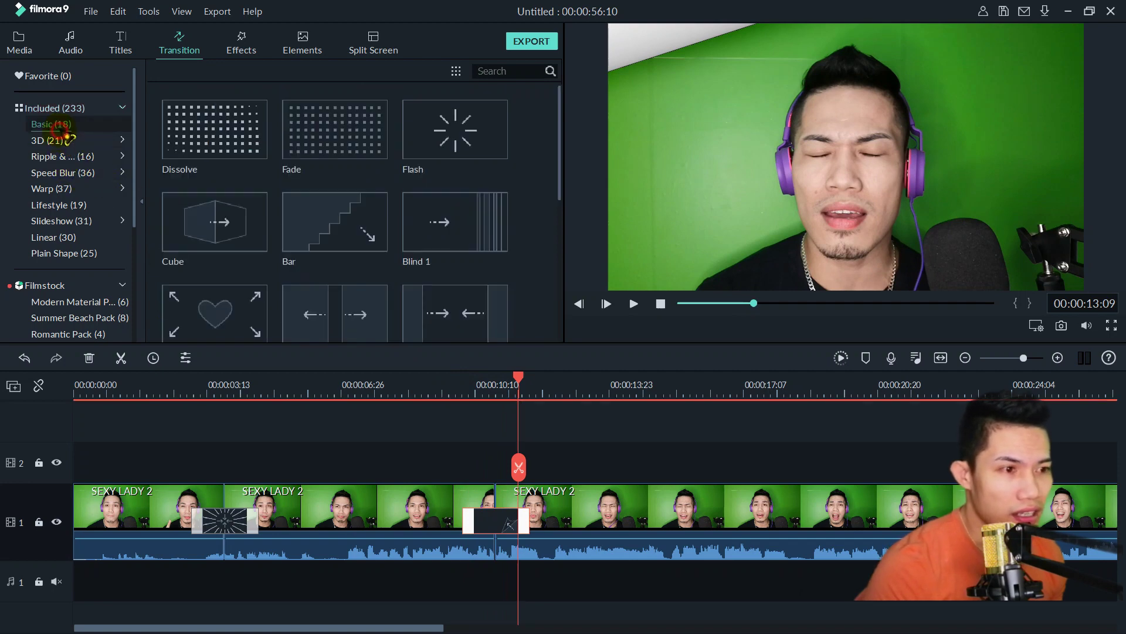
click(63, 108)
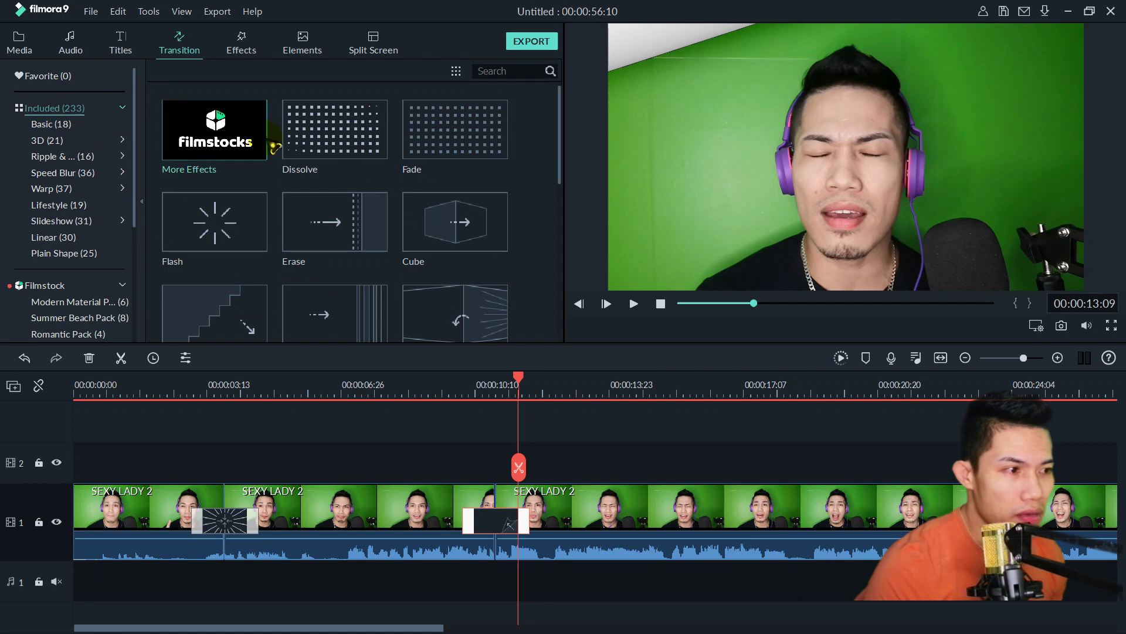
click(58, 124)
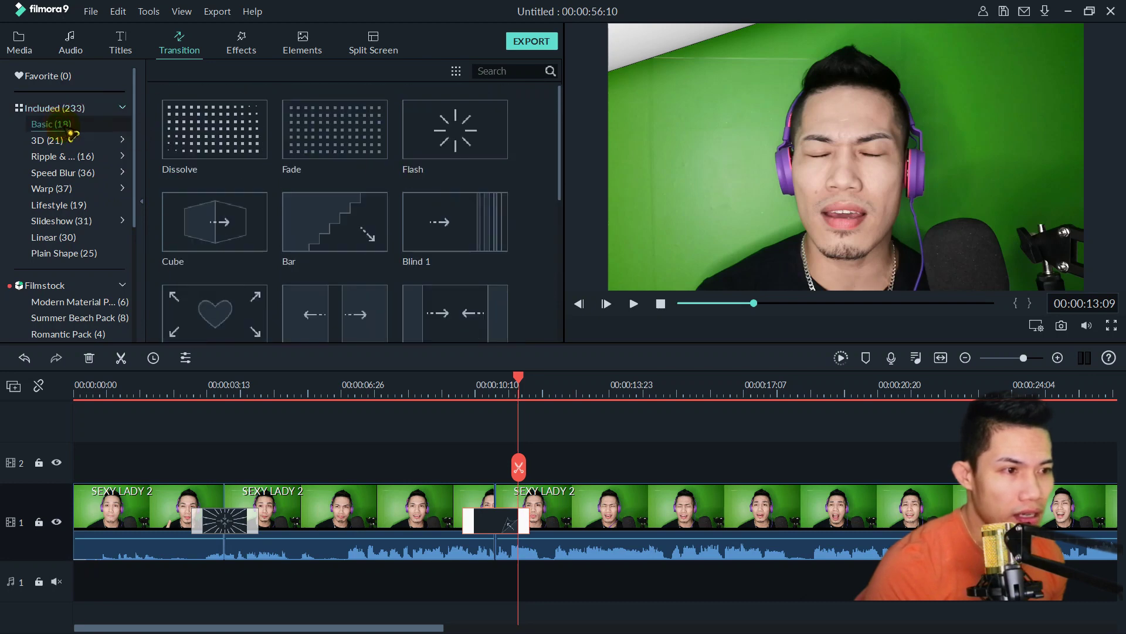
scroll(500, 230, down, 5)
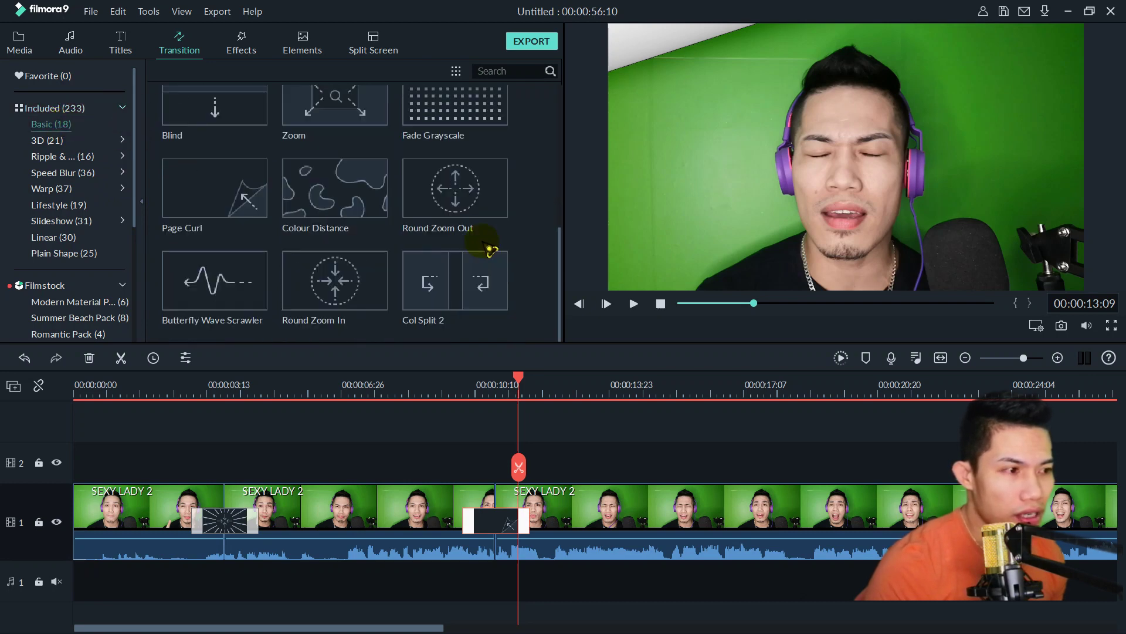
scroll(251, 219, up, 5)
click(88, 156)
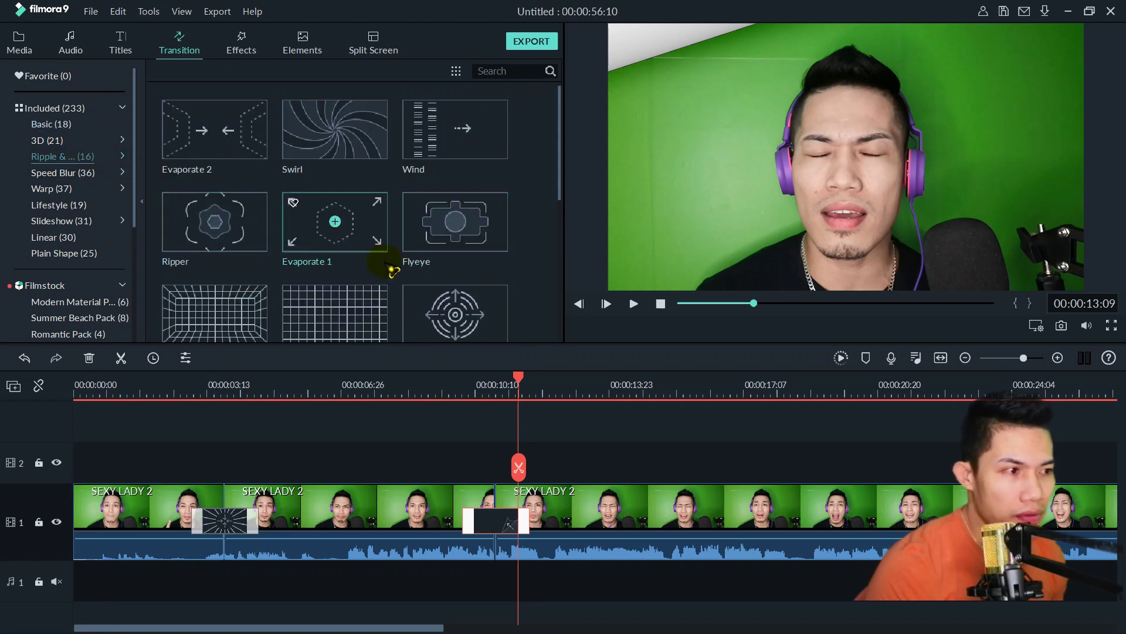
click(97, 173)
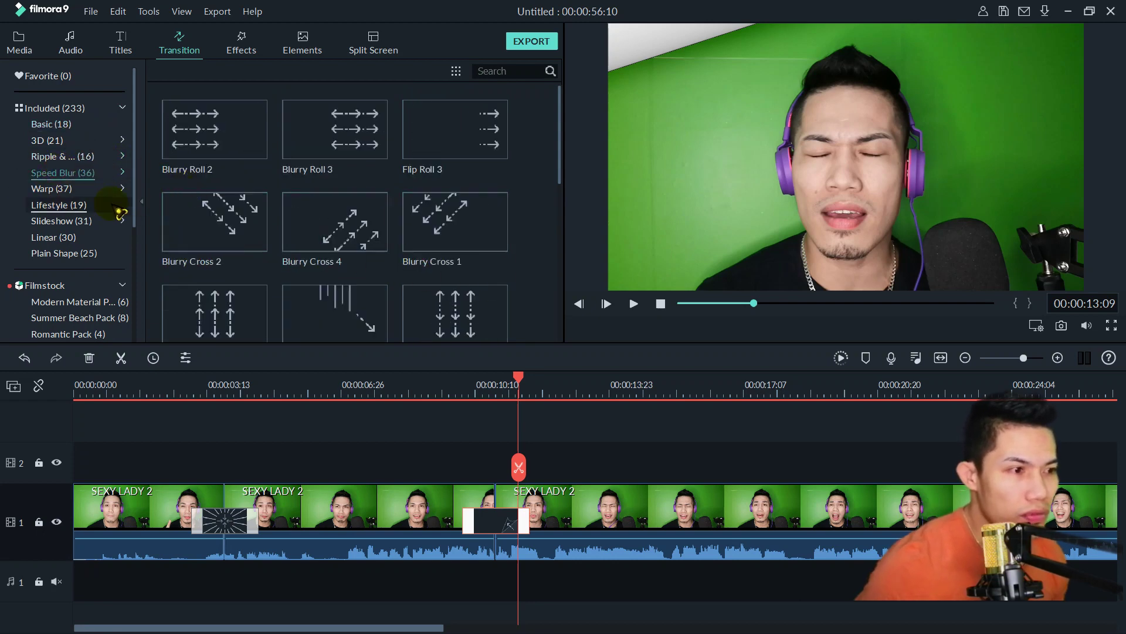
click(75, 192)
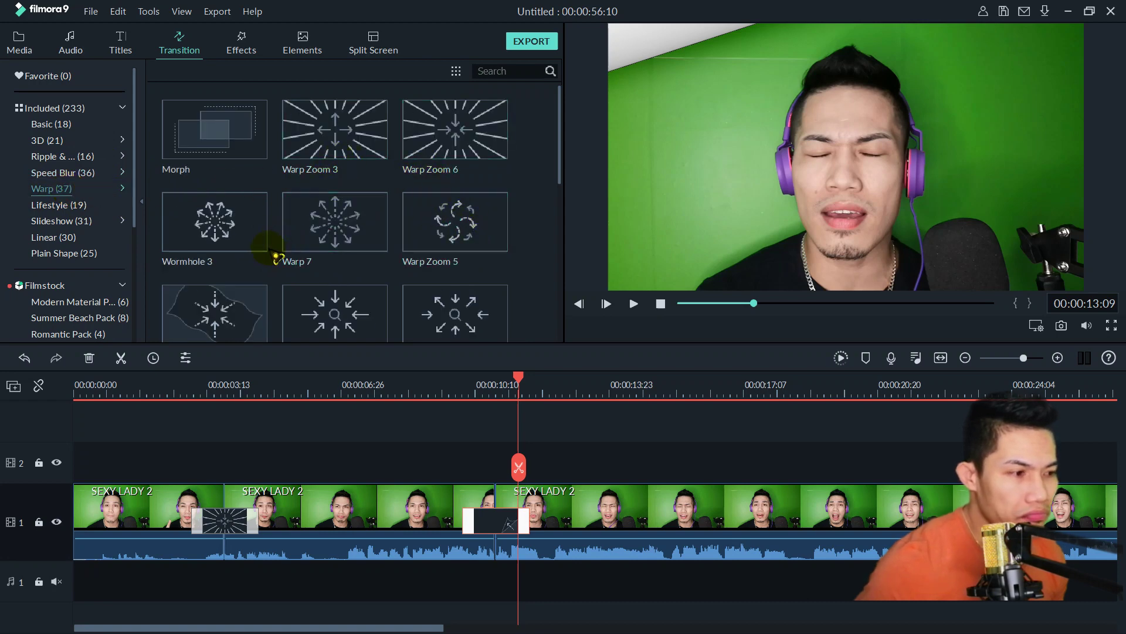
Apply Warp 7 to the second cut and preview it.
mouse_move(335, 221)
drag(490, 461, 479, 519)
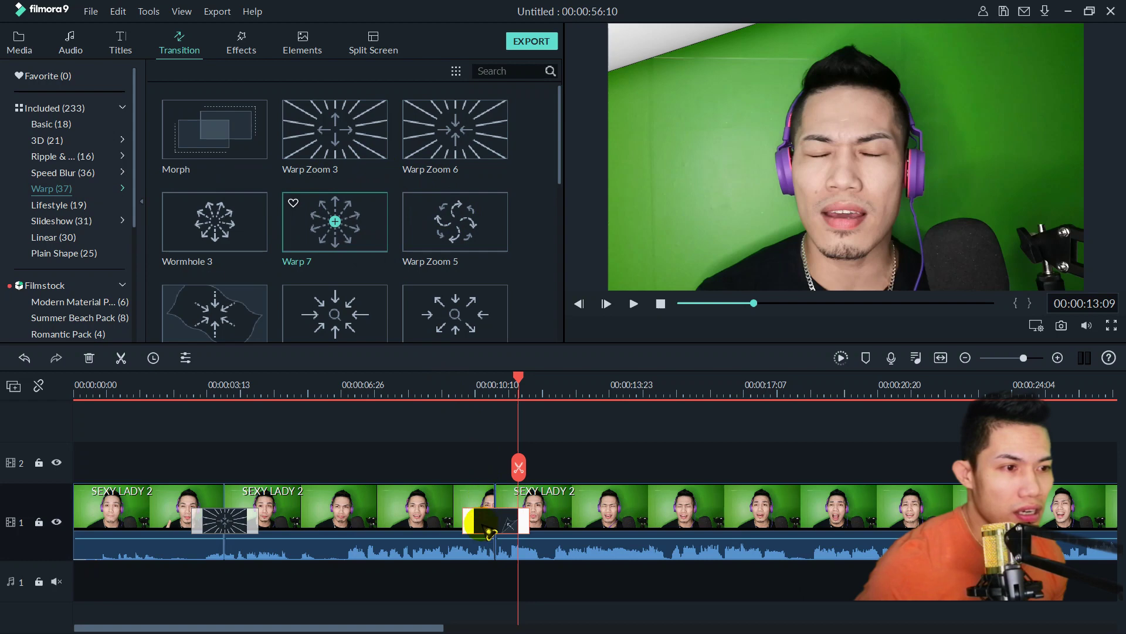
click(467, 395)
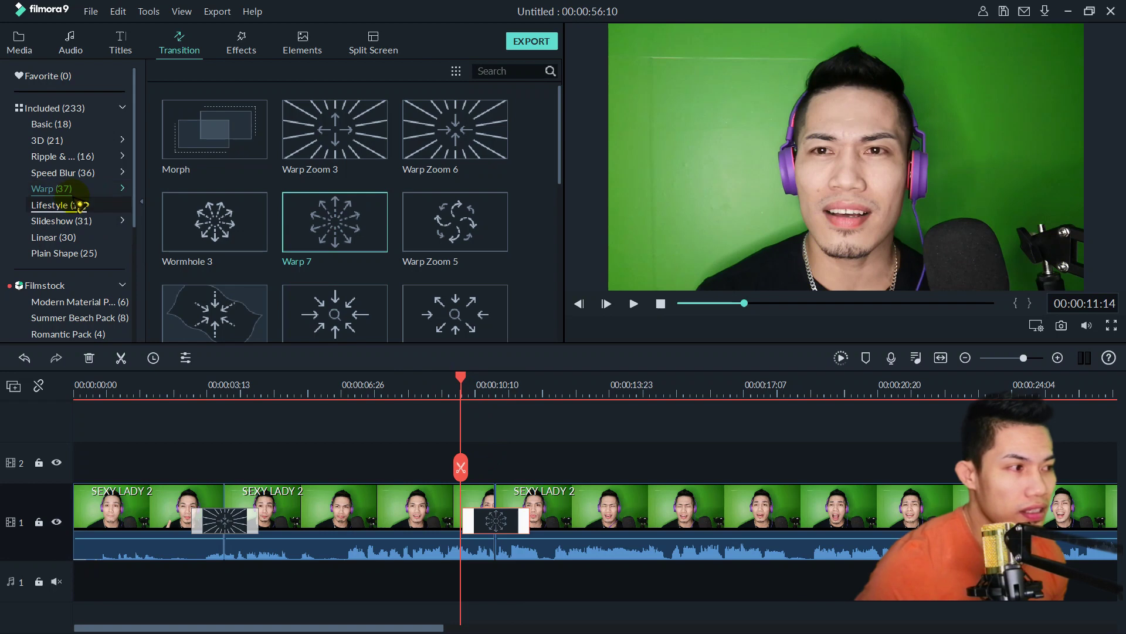
key(space)
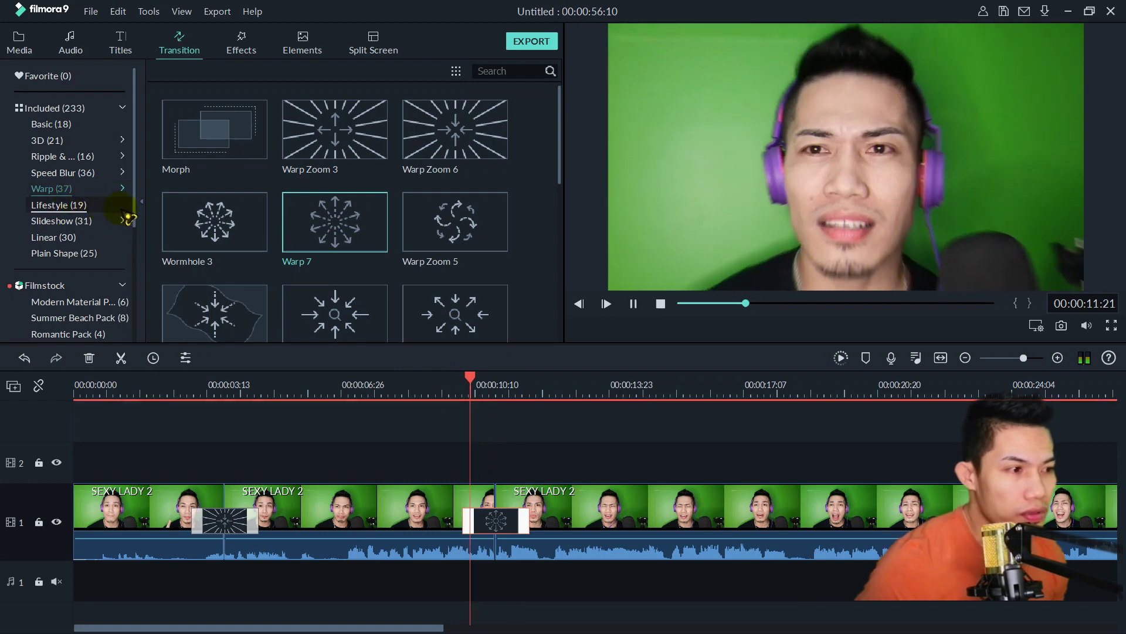
key(space)
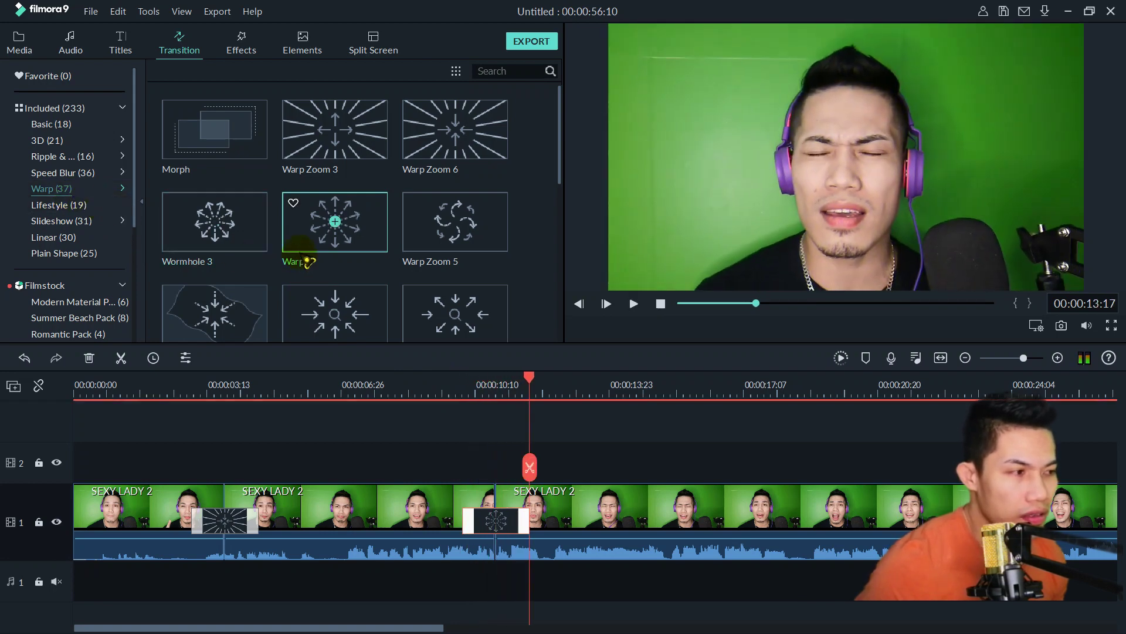
Replace Warp 7 with Warp Zoom 5 and preview it.
drag(455, 221, 496, 520)
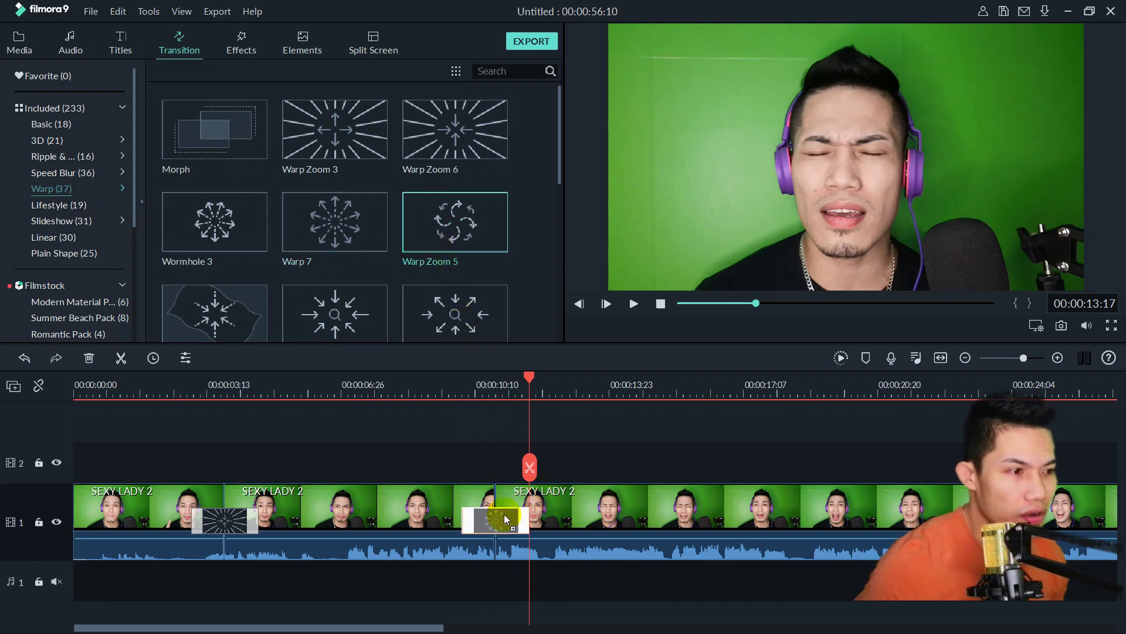
click(450, 391)
key(space)
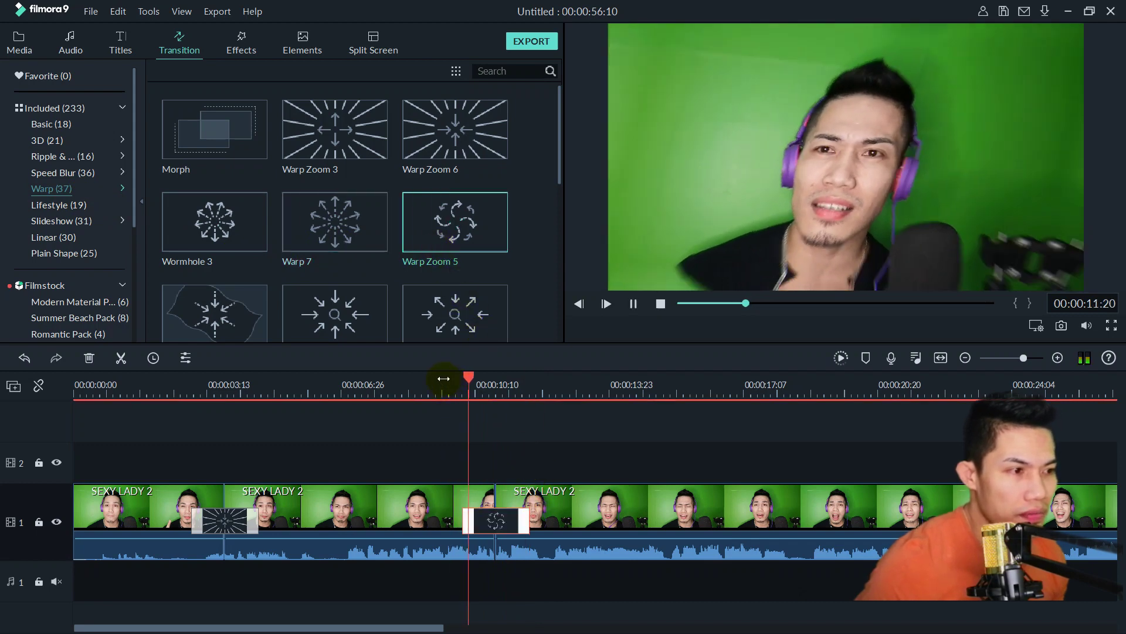
key(space)
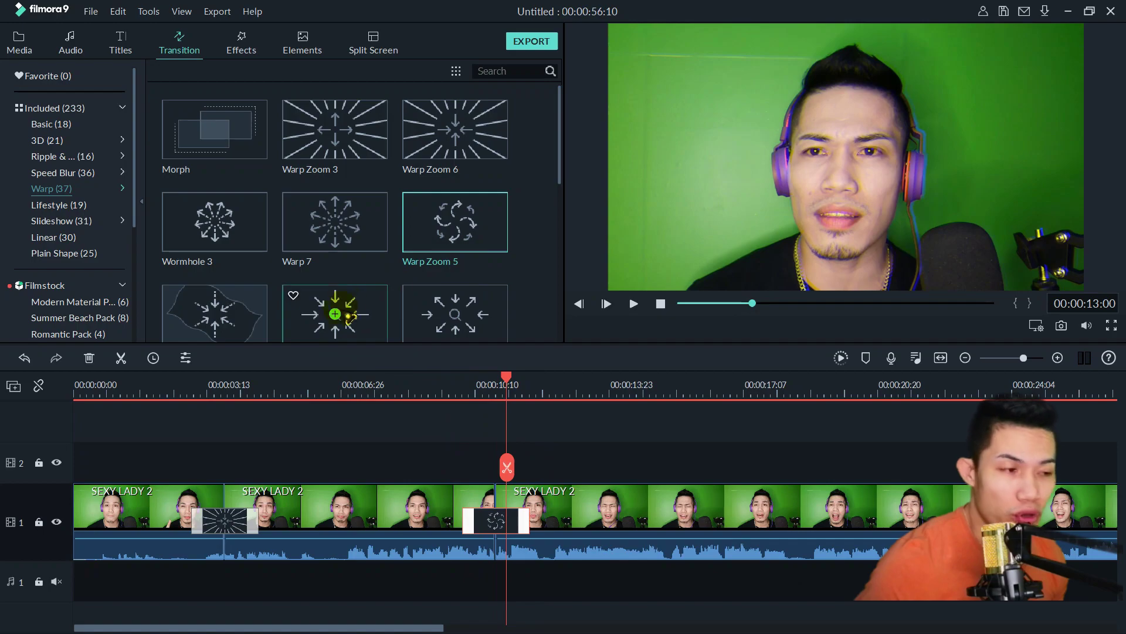